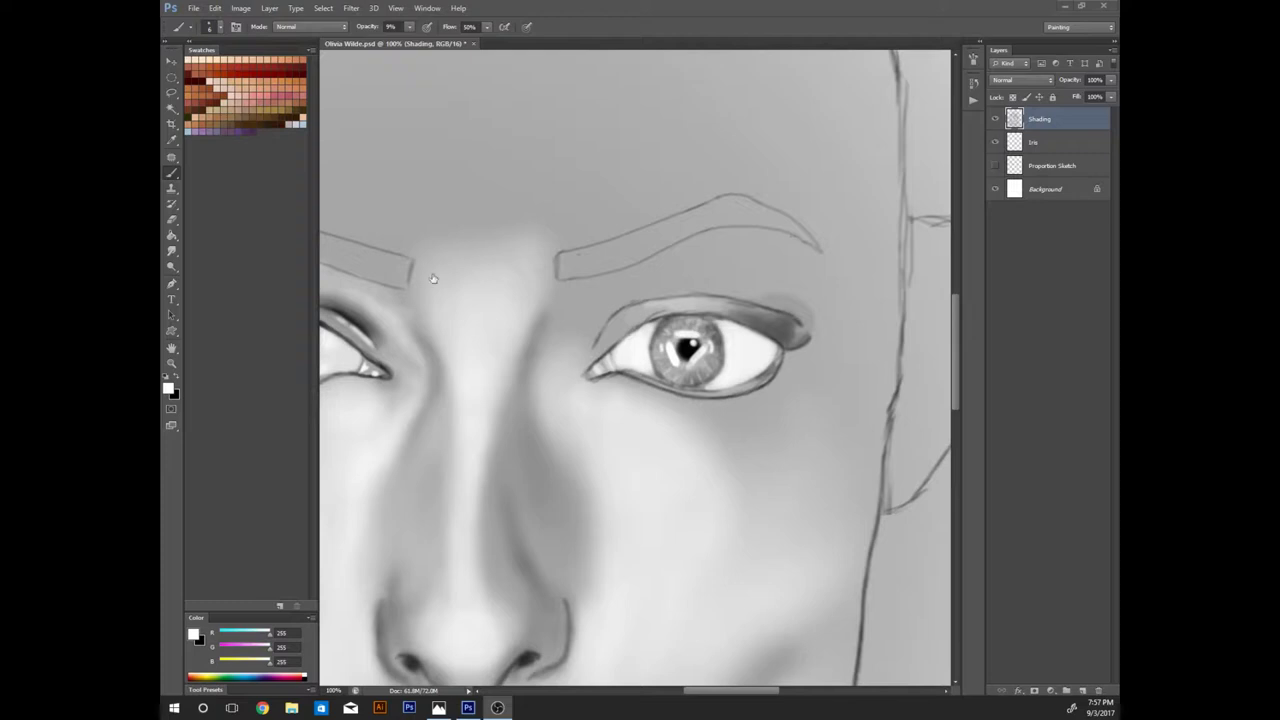
Step: Darken the upper crease, outer upper lid and outer lower lid of the right-hand eye in black
click(438, 707)
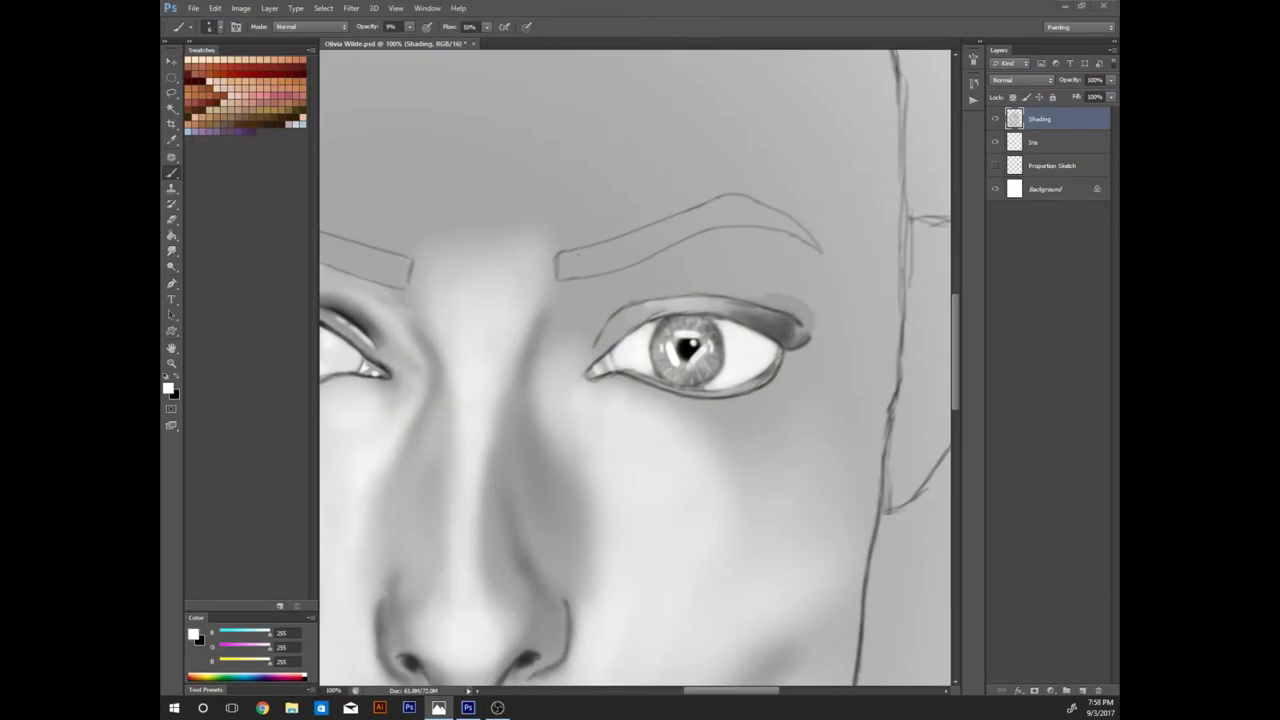
click(468, 707)
key(x)
drag(602, 327, 645, 302)
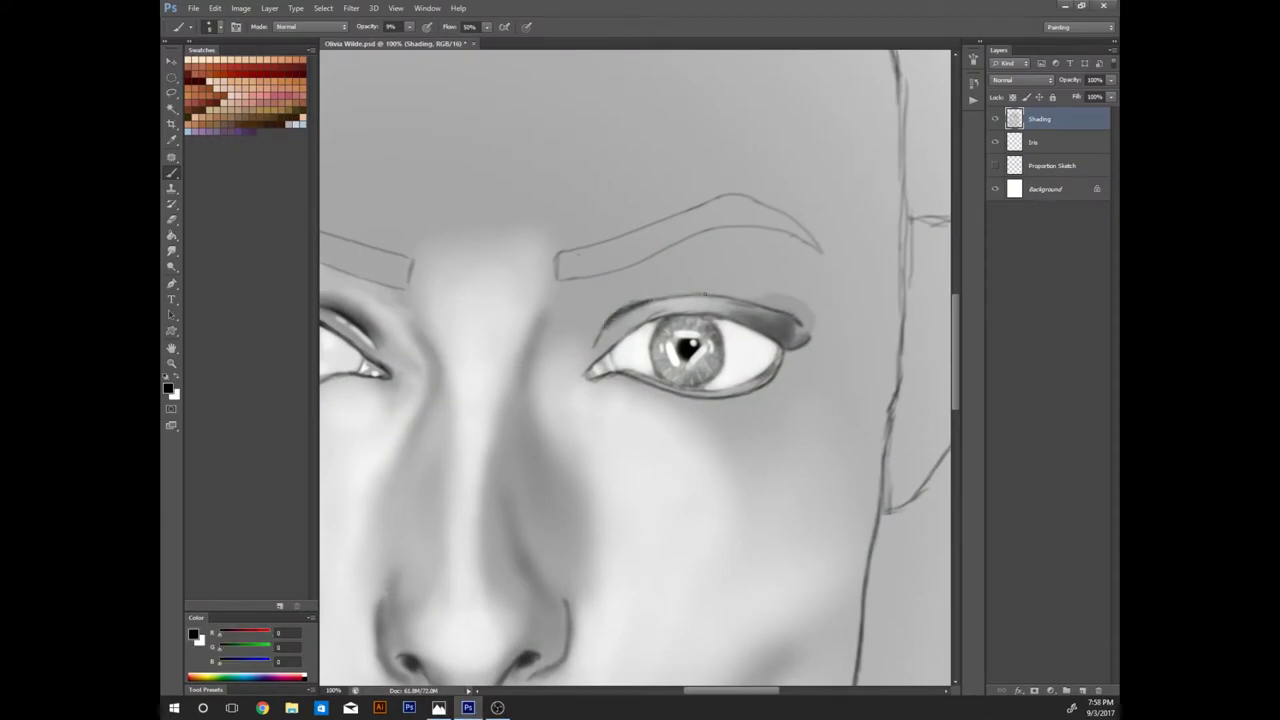
mouse_move(748, 318)
mouse_down()
mouse_move(792, 334)
mouse_move(742, 314)
mouse_up()
drag(716, 400, 783, 358)
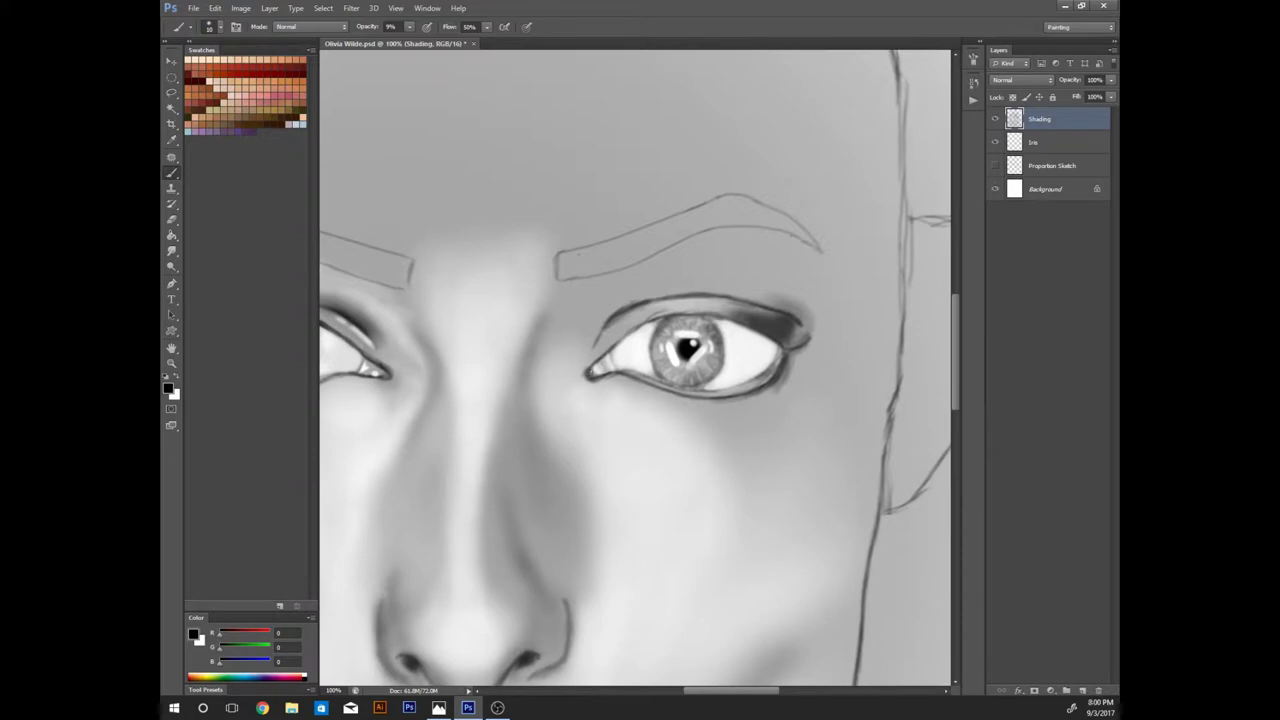
key(x)
drag(593, 373, 660, 477)
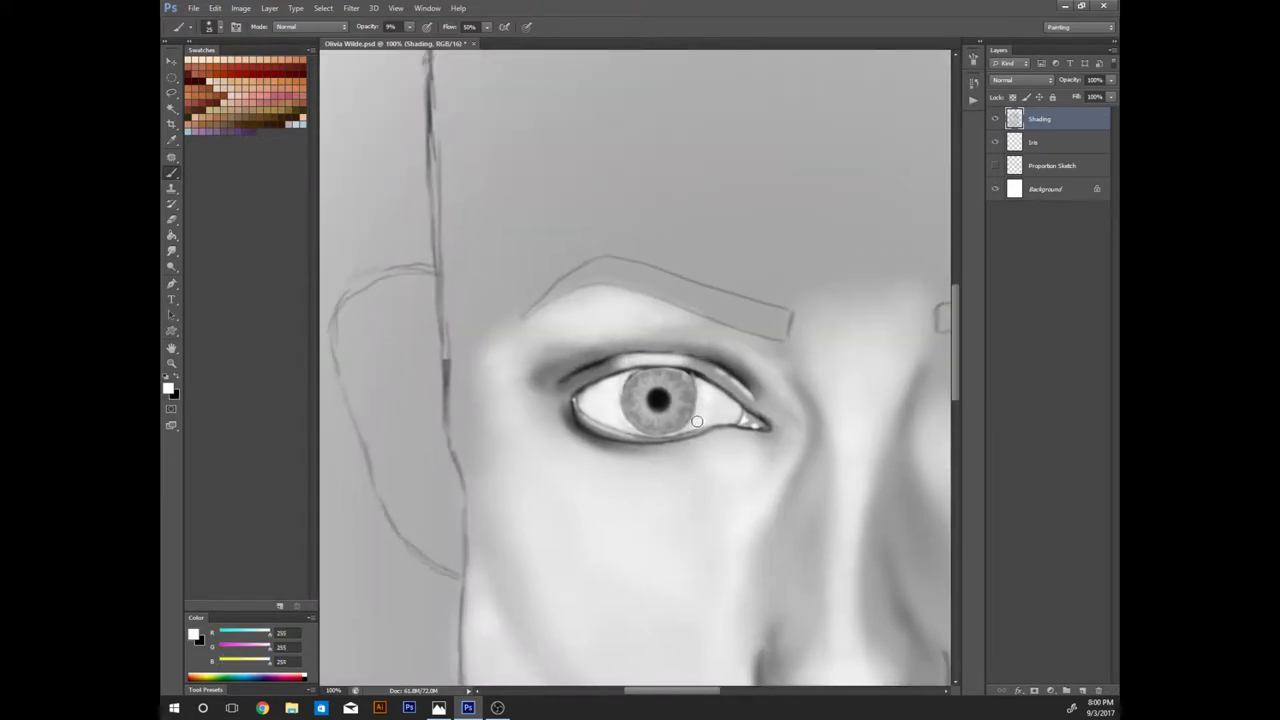
Step: Brighten the left eye's white with faint white strokes, raising brush opacity to 51%
drag(628, 425, 573, 389)
key(x)
drag(679, 399, 642, 380)
key(x)
key(5)
key(1)
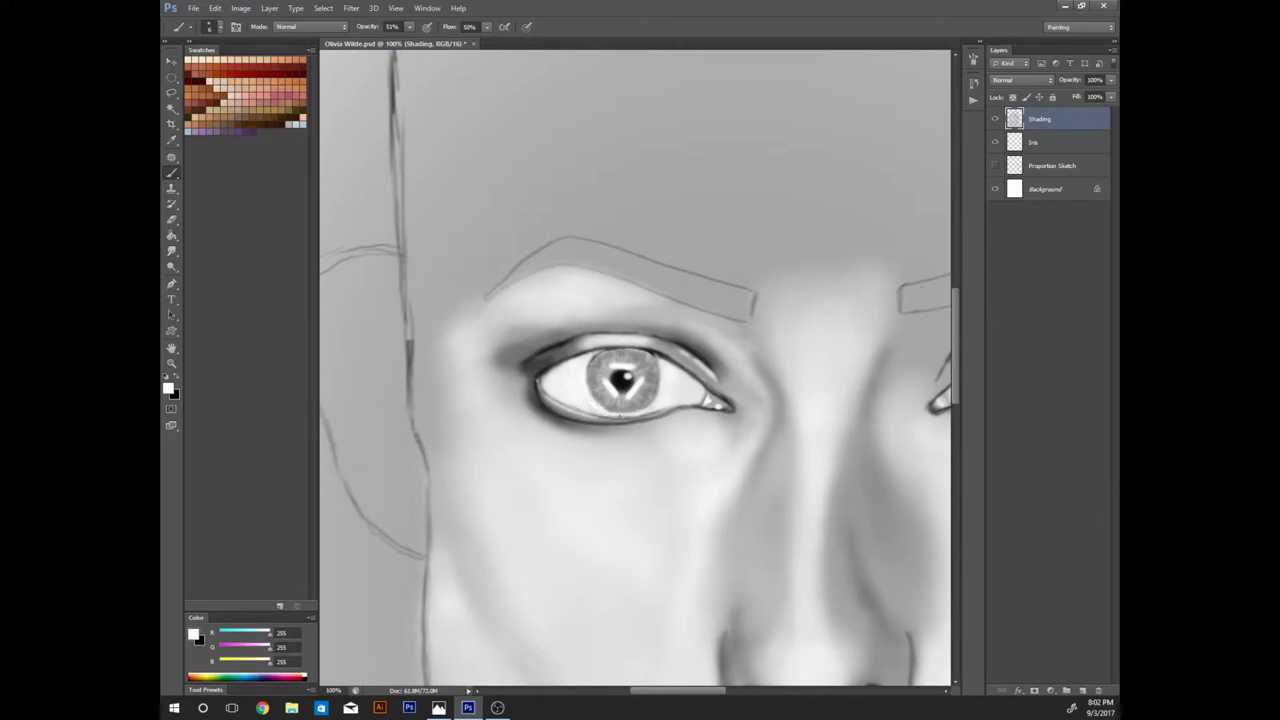
key(bracketright)
key(bracketright)
key(bracketright)
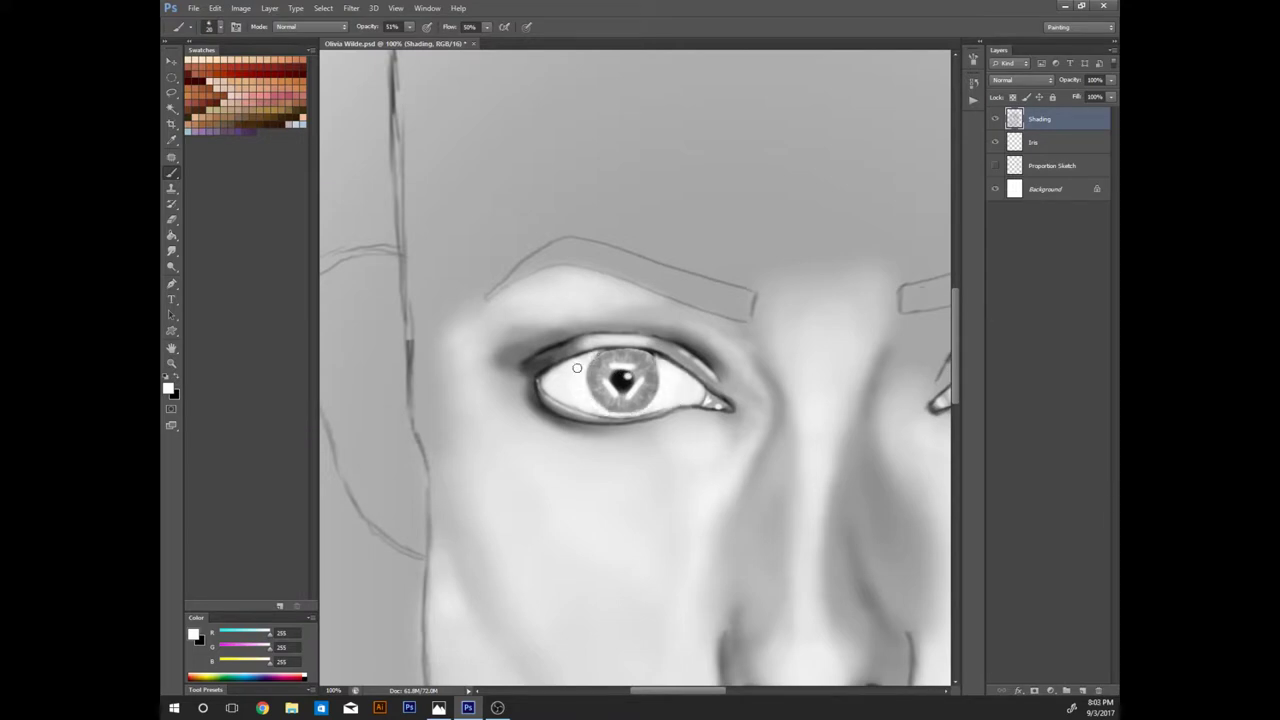
Step: Add dark inner upper-lid shading at low opacity, first 18% then 14%
key(x)
key(1)
key(8)
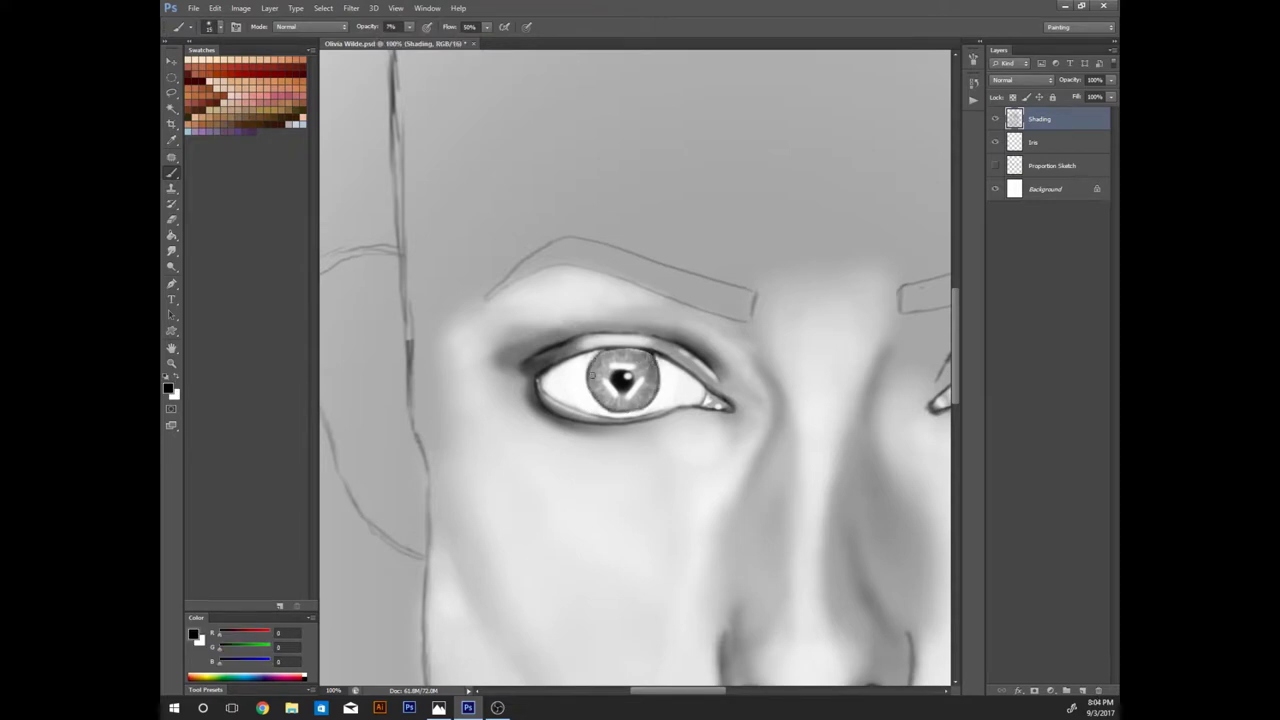
key(x)
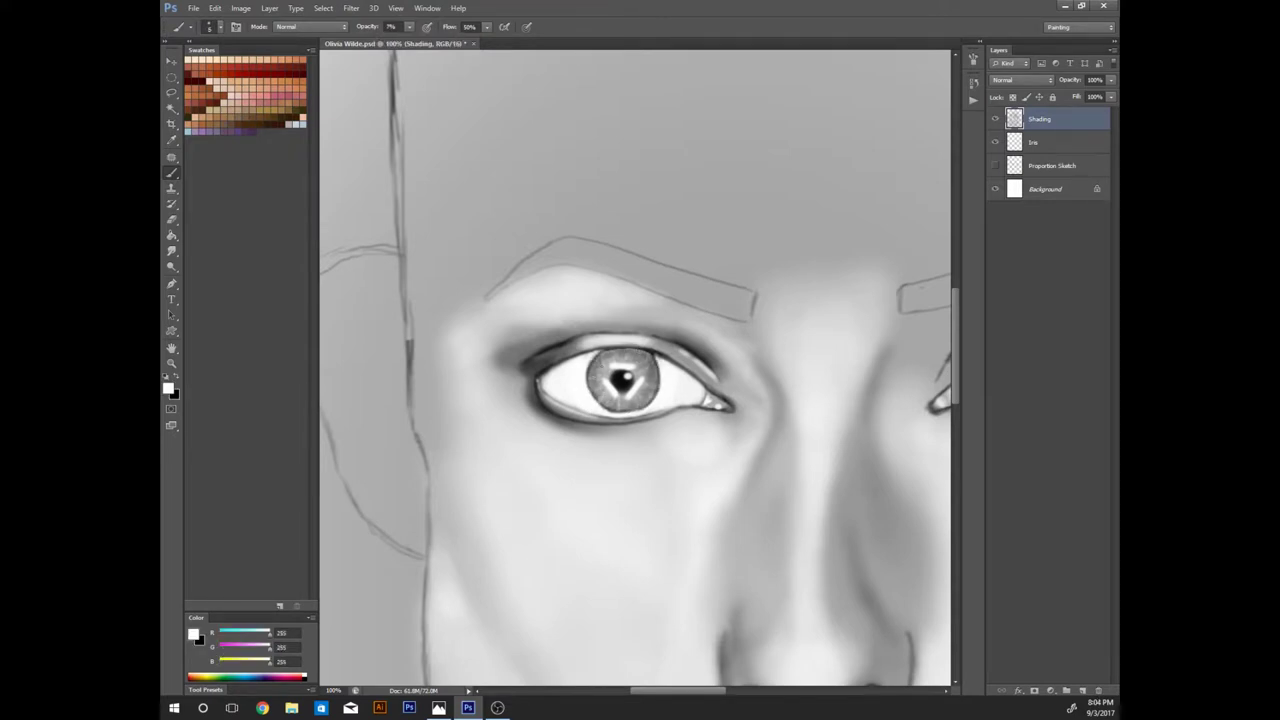
mouse_move(522, 423)
mouse_down()
mouse_move(763, 486)
mouse_move(634, 424)
mouse_up()
key(x)
key(1)
key(4)
key(x)
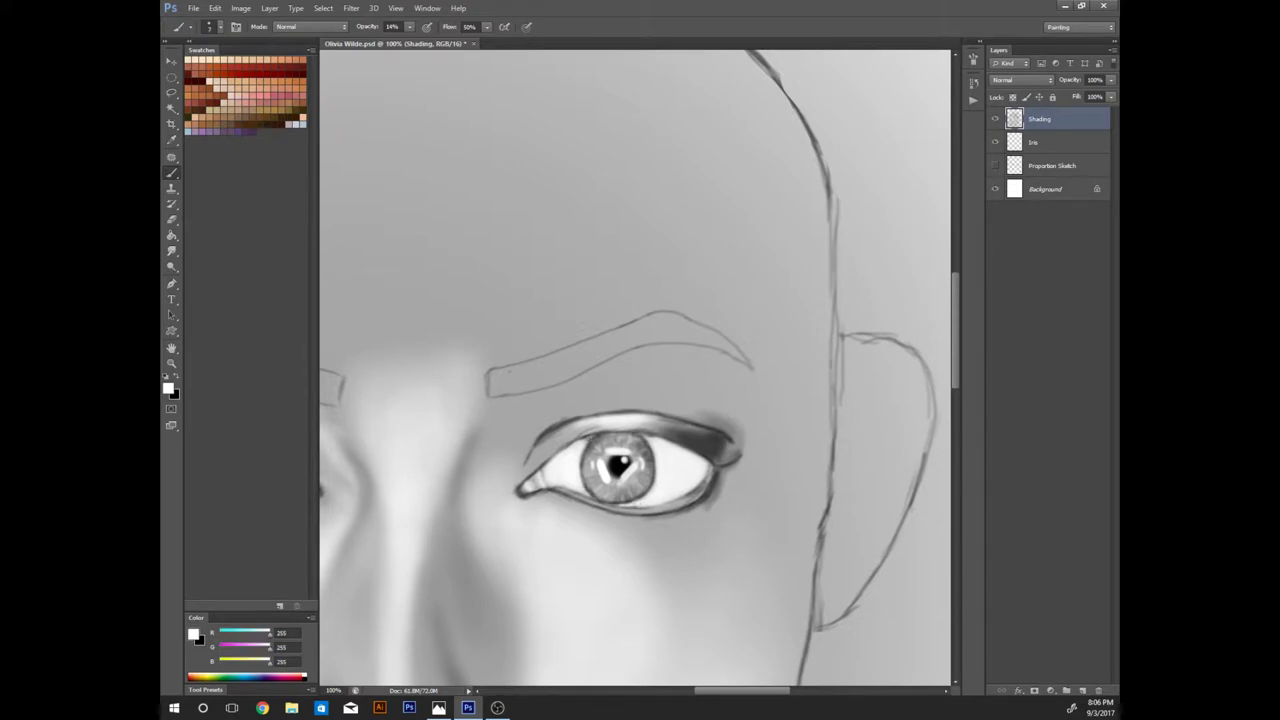
Step: Highlight the brow bone under the right eyebrow in white, then paint a 5% black crease shadow
drag(564, 467, 577, 506)
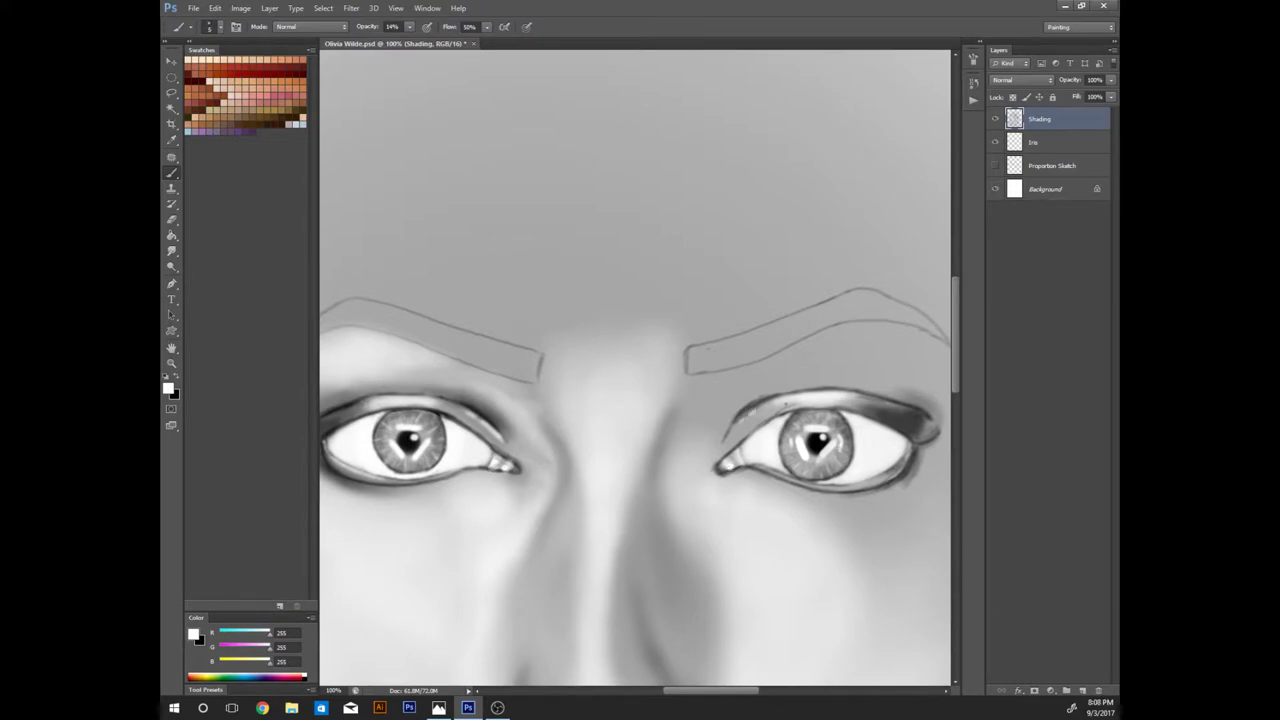
mouse_move(803, 347)
mouse_down()
mouse_move(883, 329)
mouse_move(805, 381)
mouse_up()
key(x)
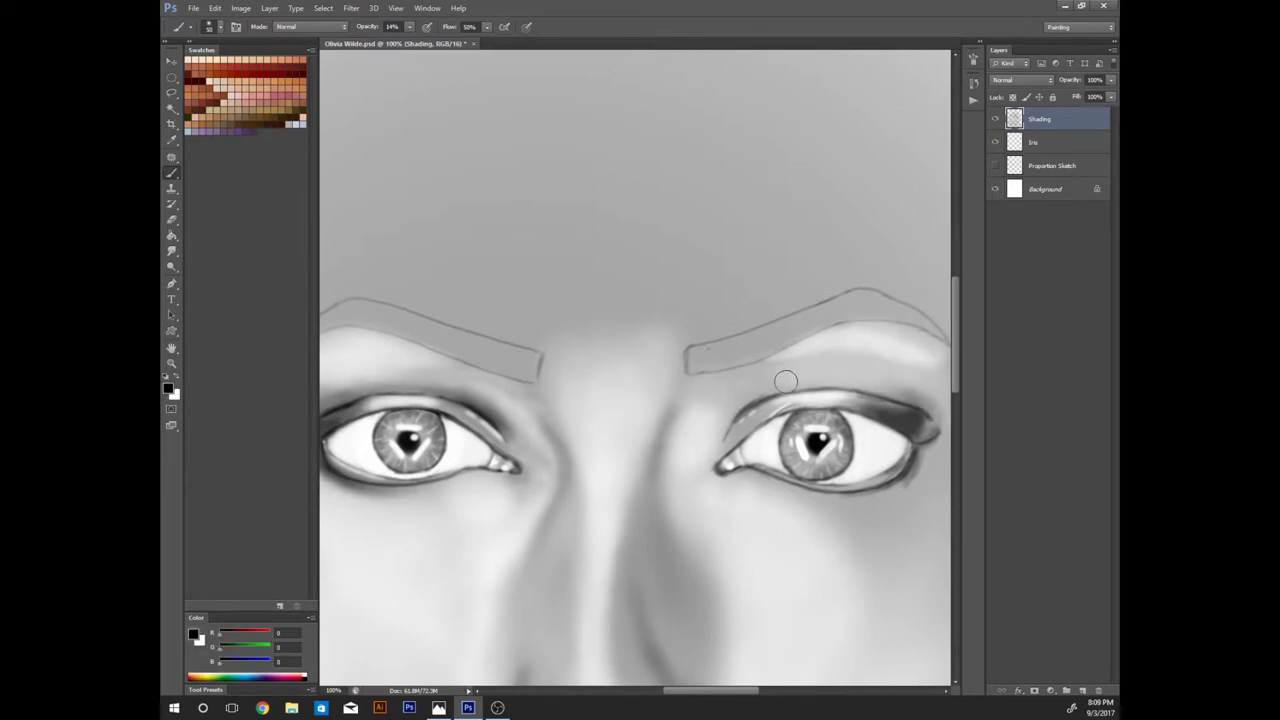
key(bracketright)
key(bracketright)
key(bracketright)
key(0)
key(5)
mouse_move(905, 378)
mouse_down()
mouse_move(830, 385)
mouse_move(863, 376)
mouse_up()
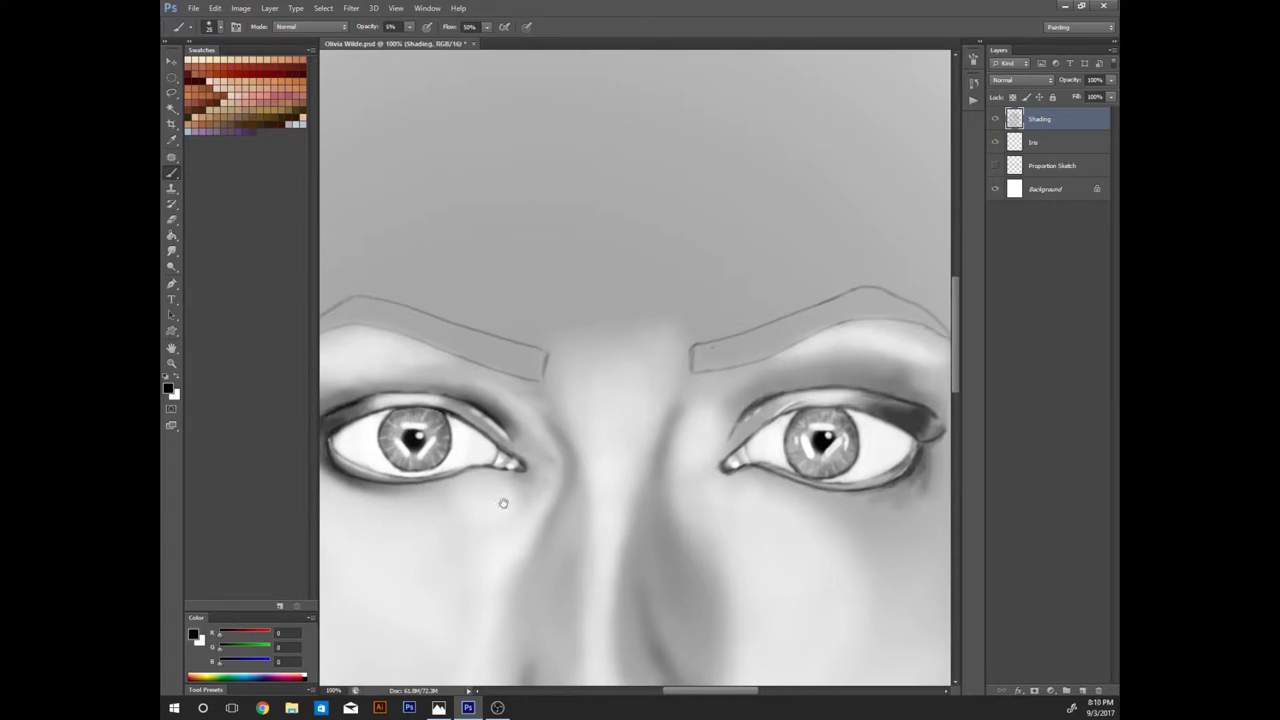
drag(314, 500, 524, 520)
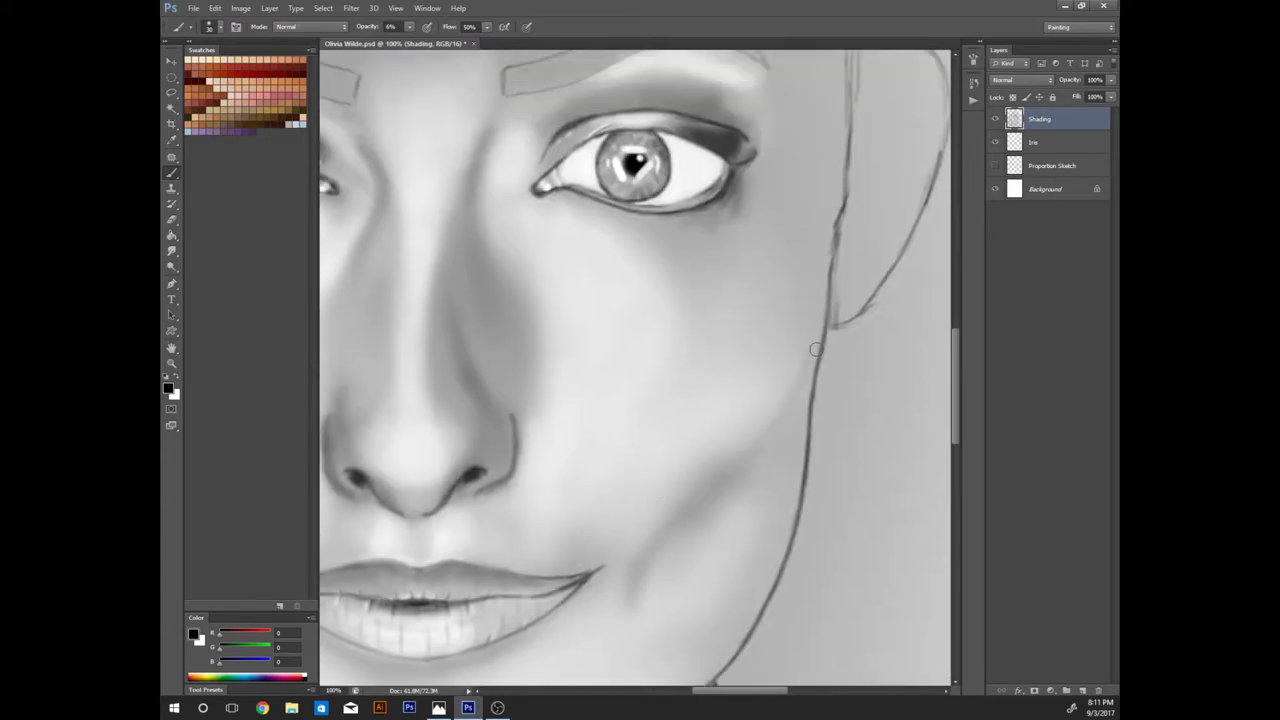
Step: Paint a soft cheek shadow toward the chin and lighten the shadow beside the nose
drag(786, 404, 629, 583)
key(x)
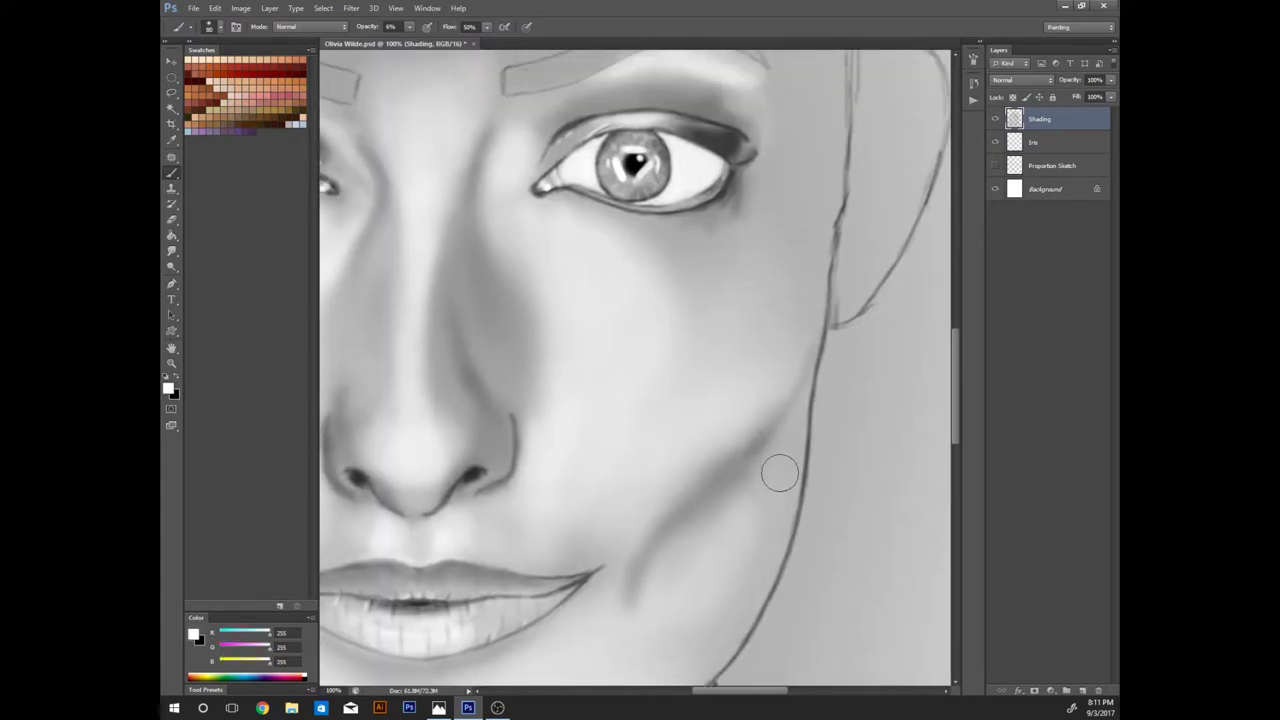
mouse_move(574, 486)
mouse_down()
mouse_move(503, 343)
mouse_move(469, 191)
mouse_up()
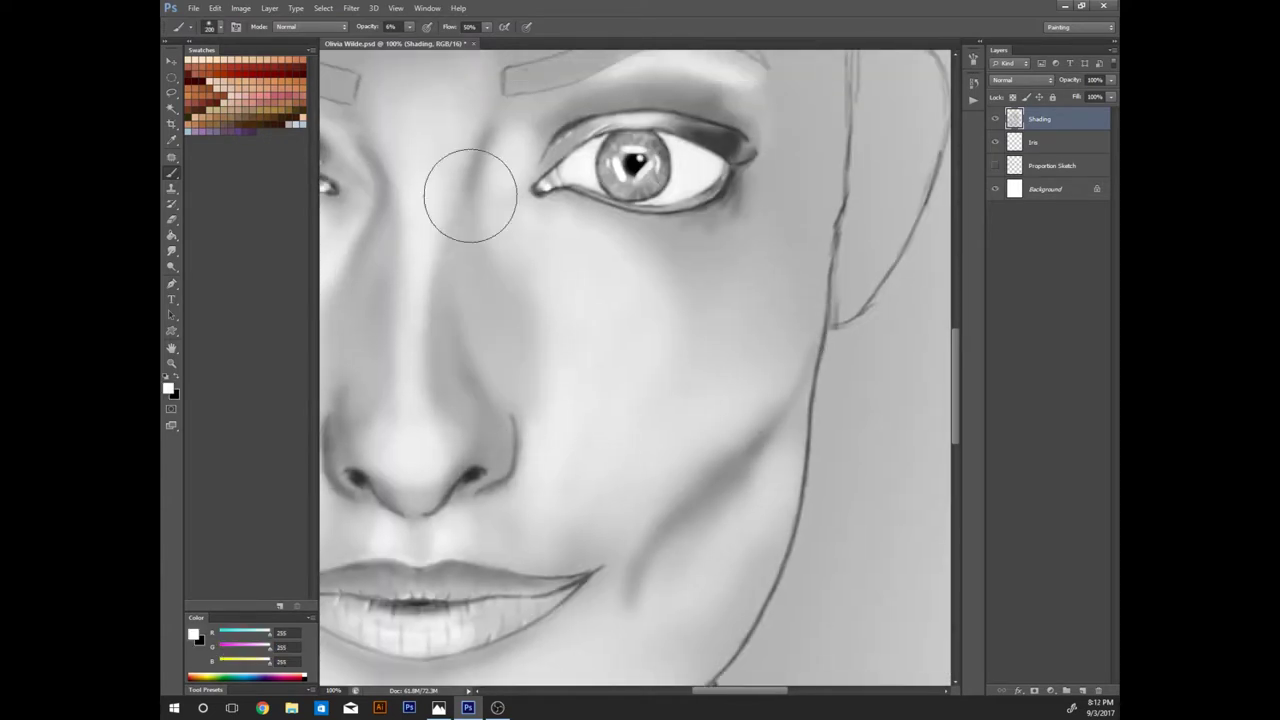
key(ctrl+minus)
key(ctrl+minus)
key(ctrl+minus)
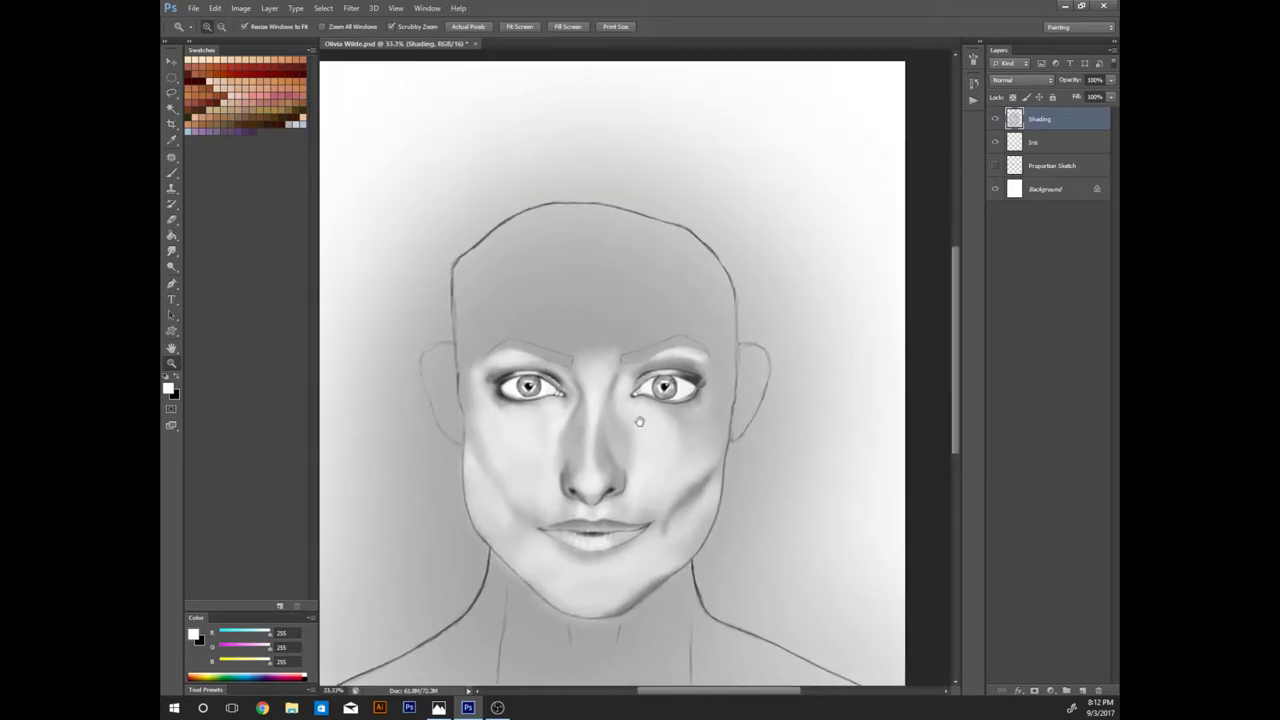
key(ctrl+plus)
key(ctrl+plus)
Step: Lighten the cheek below the eye and the temple with 12% white strokes
key(1)
key(2)
mouse_move(726, 371)
mouse_down()
mouse_move(677, 457)
mouse_move(731, 320)
mouse_up()
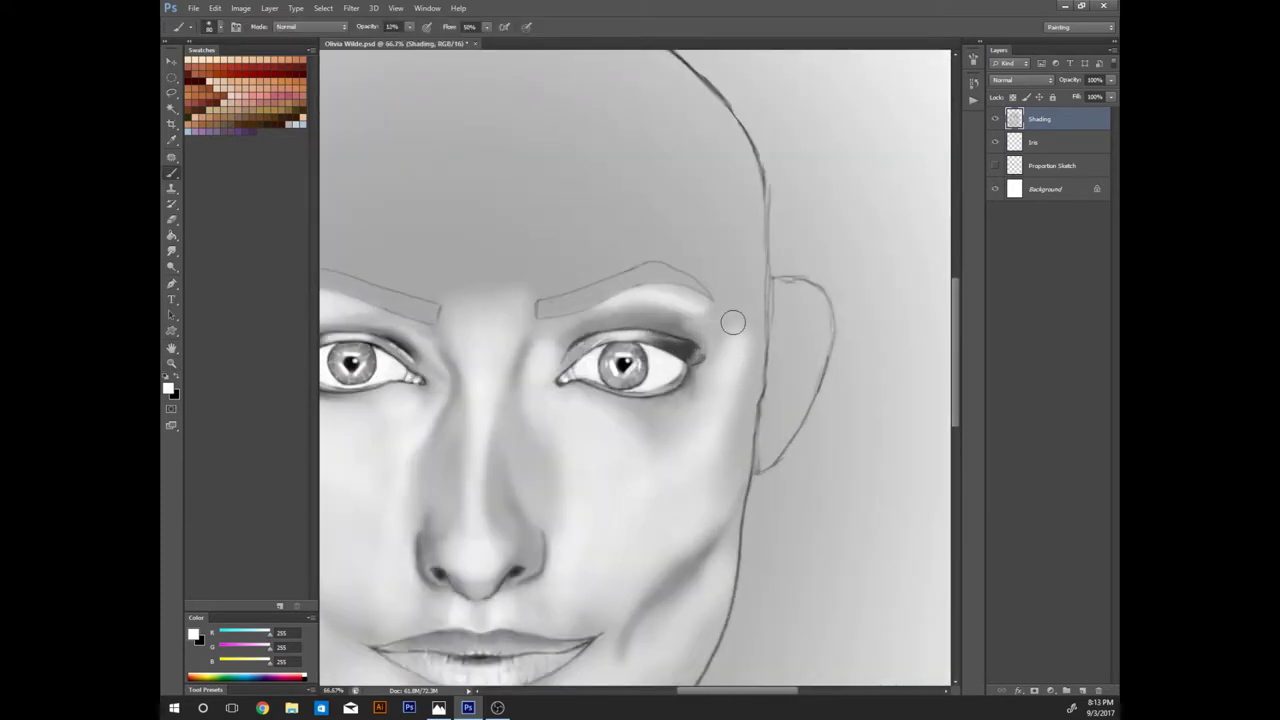
key(bracketright)
key(bracketright)
drag(740, 365, 708, 280)
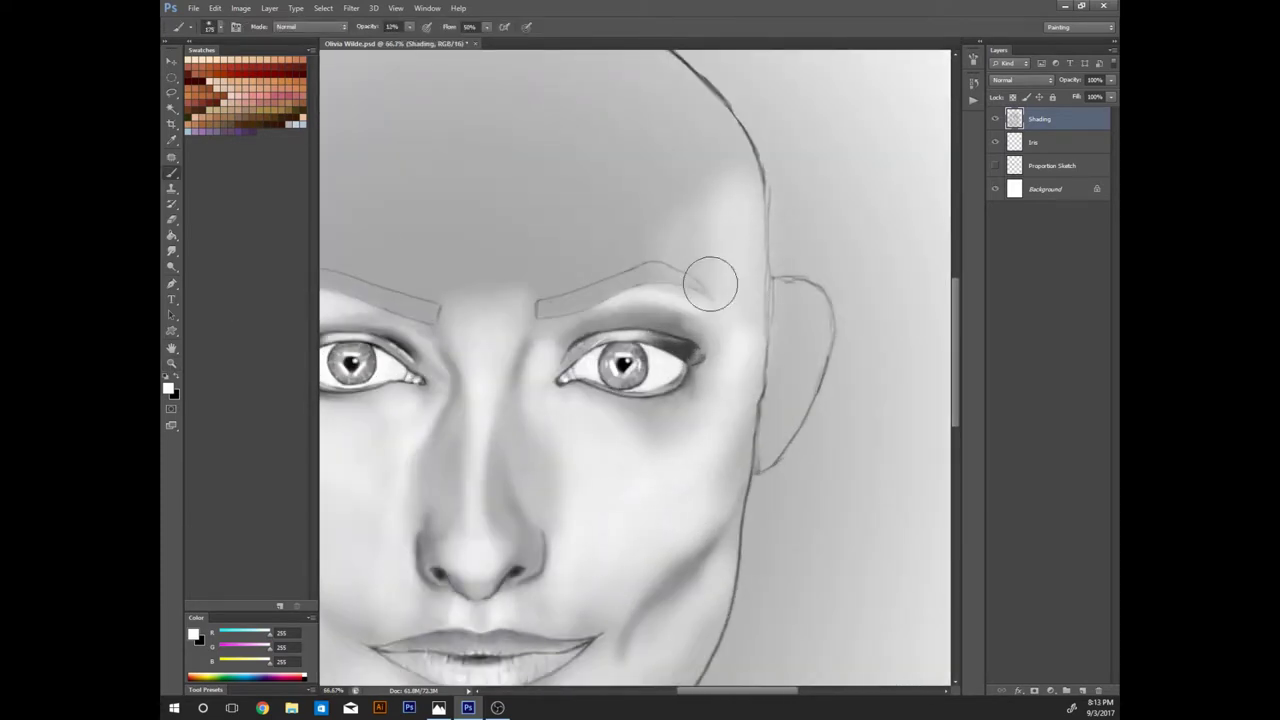
Step: Lighten the forehead with a broad, soft white stroke using an enlarged brush
key(x)
key(0)
key(2)
drag(498, 342, 631, 412)
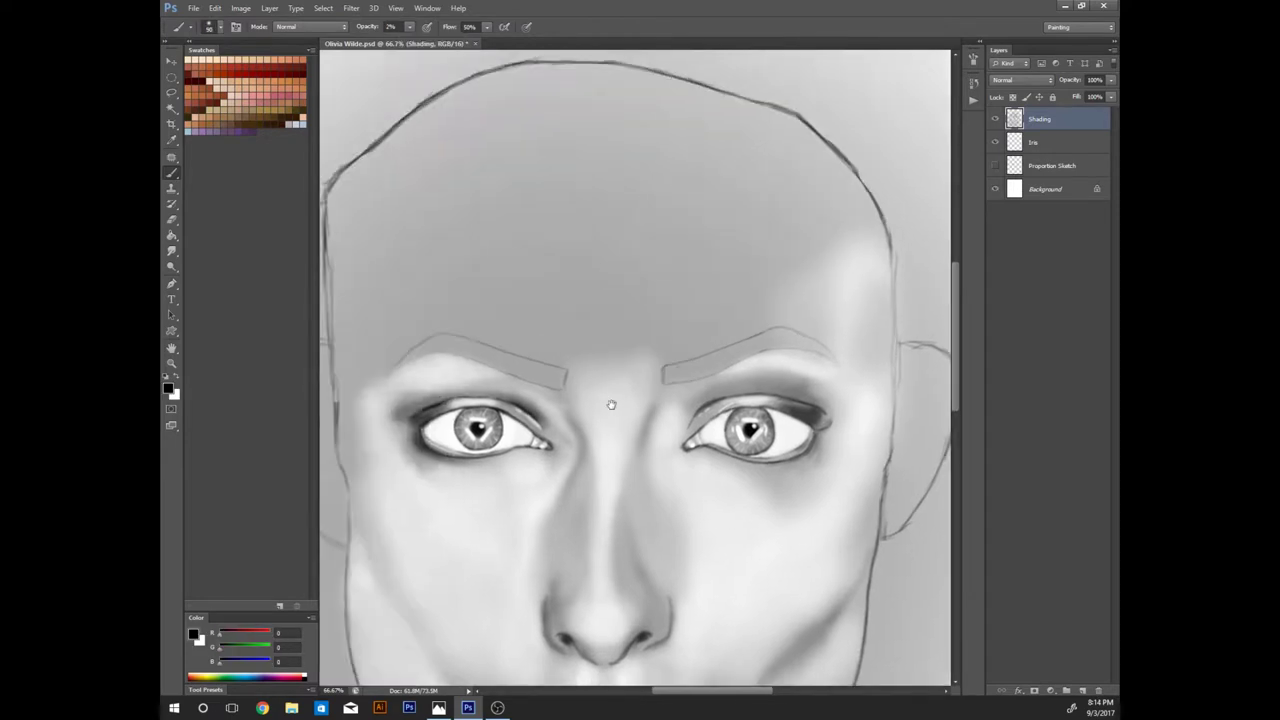
key(x)
key(2)
key(2)
key(bracketright)
key(bracketright)
mouse_move(600, 320)
mouse_down()
mouse_move(711, 229)
mouse_move(628, 289)
mouse_move(700, 157)
mouse_move(477, 194)
mouse_move(649, 363)
mouse_move(705, 117)
mouse_move(614, 366)
mouse_move(757, 200)
mouse_move(443, 231)
mouse_move(402, 309)
mouse_up()
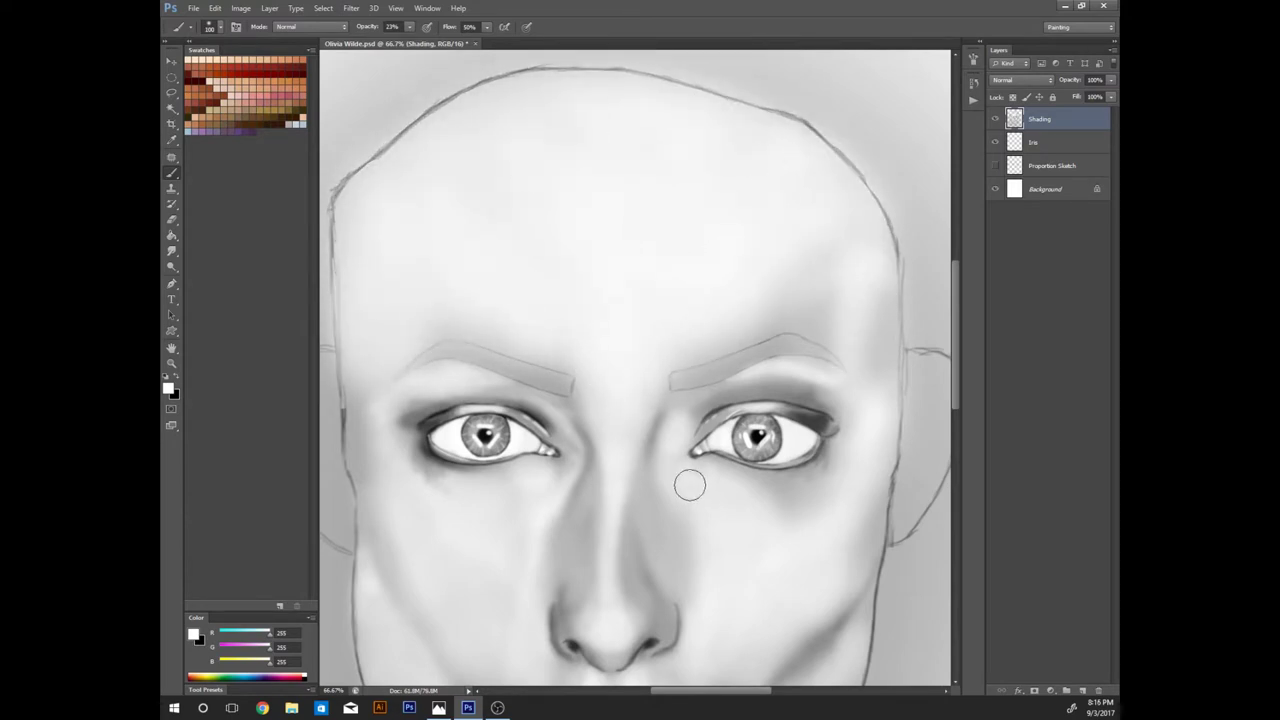
key(z)
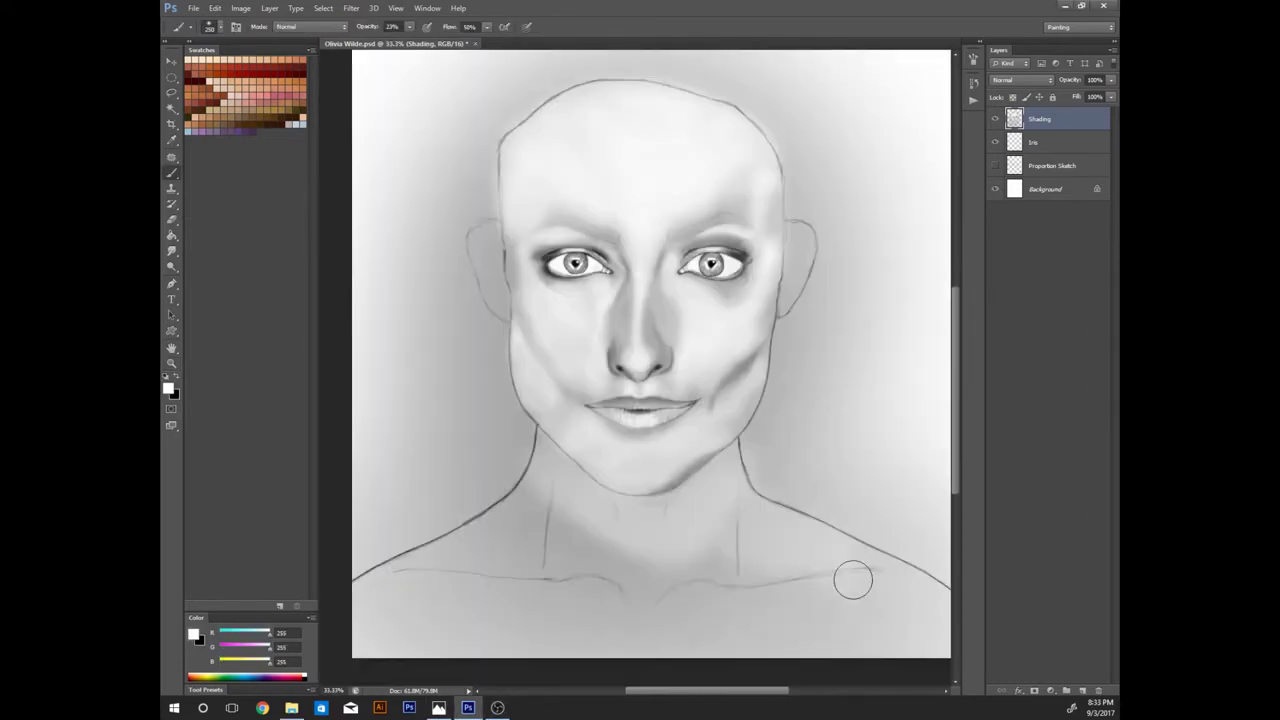
Step: Lighten the neck and chest, then paint a vertical neck shadow in black at 8%
mouse_move(534, 597)
mouse_down()
mouse_move(714, 486)
mouse_move(523, 586)
mouse_move(523, 634)
mouse_up()
key(x)
key(0)
key(8)
key(bracketleft)
key(bracketleft)
key(bracketleft)
drag(736, 570, 724, 494)
key(ctrl+z)
key(0)
key(4)
Step: Shade the collarbones, under the chin and the side of the neck at 4% opacity
mouse_move(710, 586)
mouse_down()
mouse_move(870, 566)
mouse_move(720, 584)
mouse_move(737, 523)
mouse_up()
drag(857, 563, 723, 573)
drag(604, 491, 610, 516)
drag(546, 472, 545, 556)
mouse_move(455, 573)
mouse_down()
mouse_move(537, 577)
mouse_move(546, 548)
mouse_up()
key(bracketright)
key(bracketright)
key(bracketright)
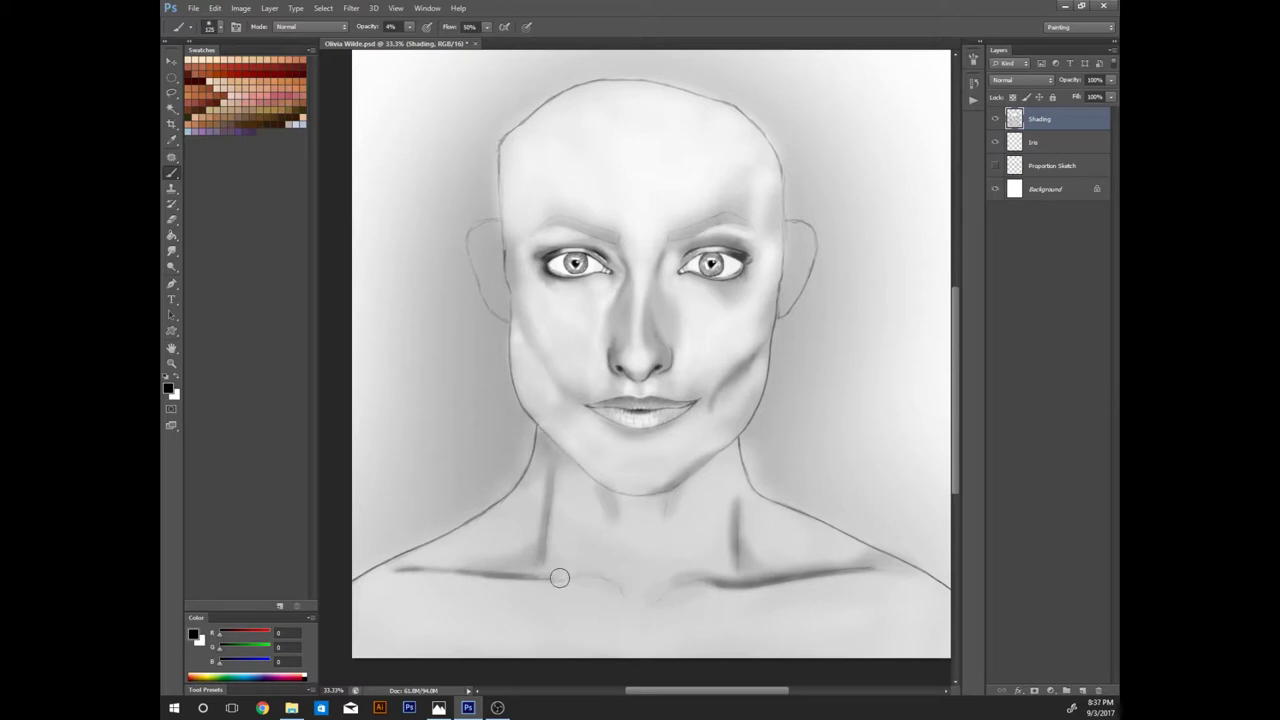
Step: Erase a lighter patch on the collarbone and darken the collarbone notch
key(e)
mouse_move(600, 586)
mouse_down()
mouse_move(563, 581)
mouse_move(652, 603)
mouse_up()
key(b)
mouse_move(577, 580)
mouse_down()
mouse_move(637, 614)
mouse_move(611, 563)
mouse_move(690, 580)
mouse_move(536, 582)
mouse_move(620, 598)
mouse_up()
key(x)
key(bracketright)
key(bracketright)
key(bracketright)
key(2)
key(7)
Step: Paint dark shadows along the collarbones and down both sides of the neck at 4%
key(x)
key(bracketleft)
key(bracketleft)
key(bracketleft)
key(0)
key(4)
key(bracketleft)
key(bracketleft)
drag(730, 578, 645, 610)
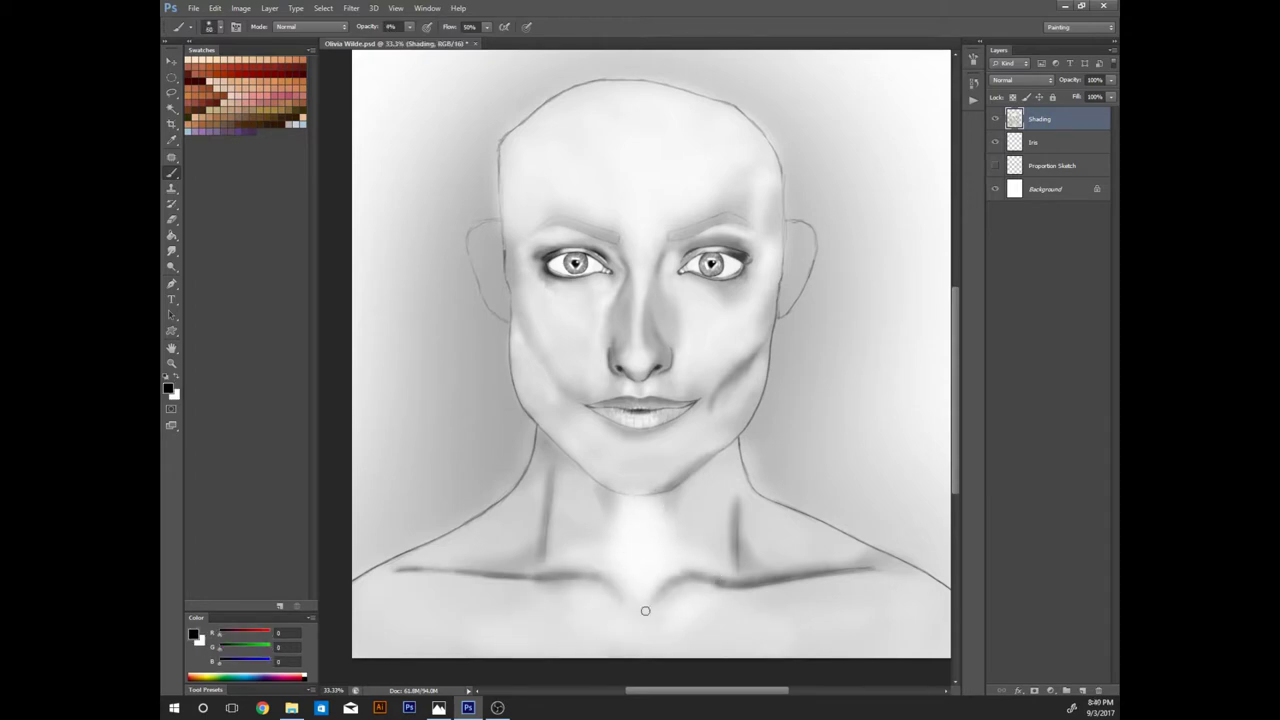
drag(544, 495, 536, 550)
drag(738, 475, 736, 565)
Step: Add a soft shadow below the right collarbone and darken both collarbone lines
key(bracketright)
key(bracketright)
key(bracketright)
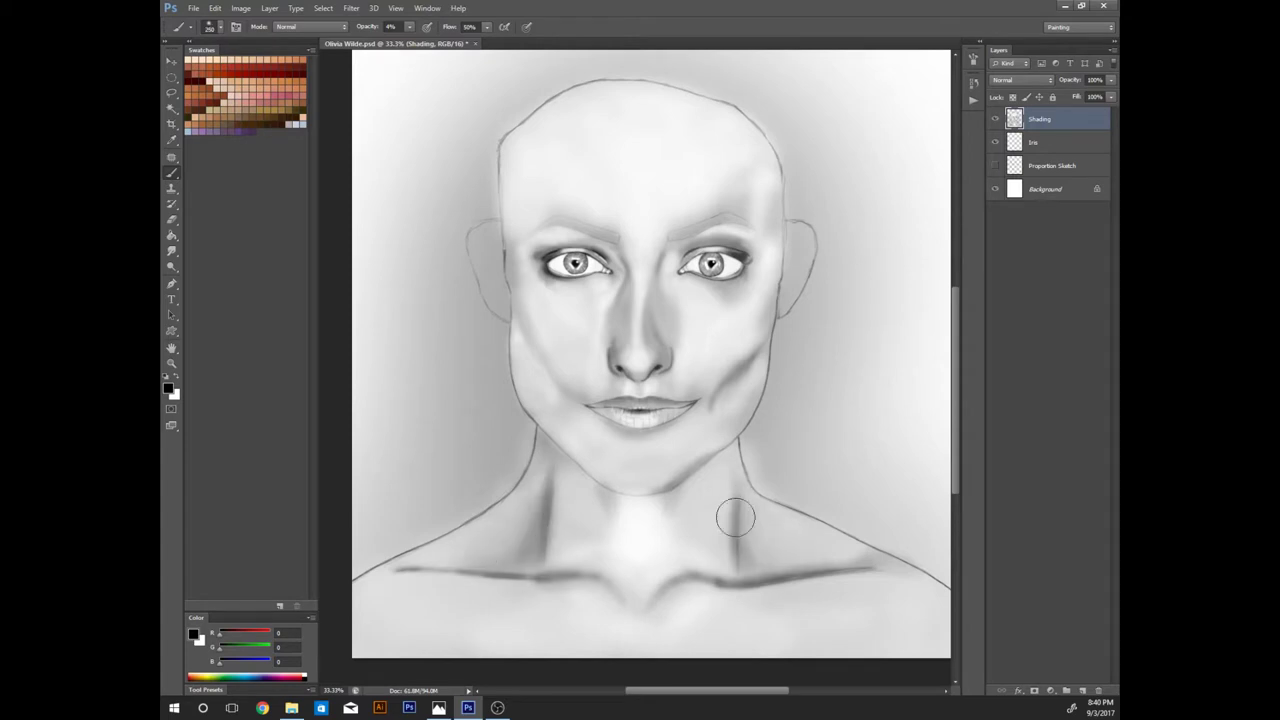
key(bracketleft)
key(bracketleft)
key(bracketleft)
drag(826, 637, 877, 602)
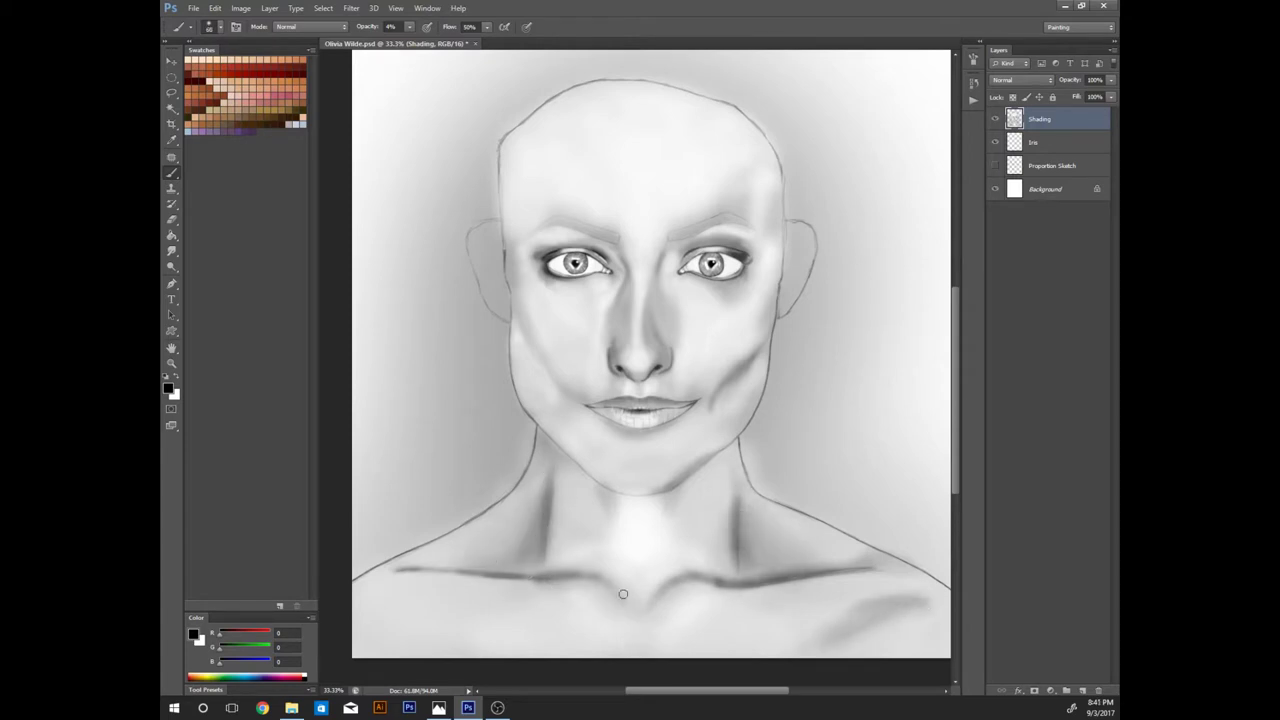
drag(517, 573, 476, 570)
drag(740, 577, 768, 573)
Step: Smudge-blend the collarbone and neck shading, then brighten the left ear in white
click(172, 251)
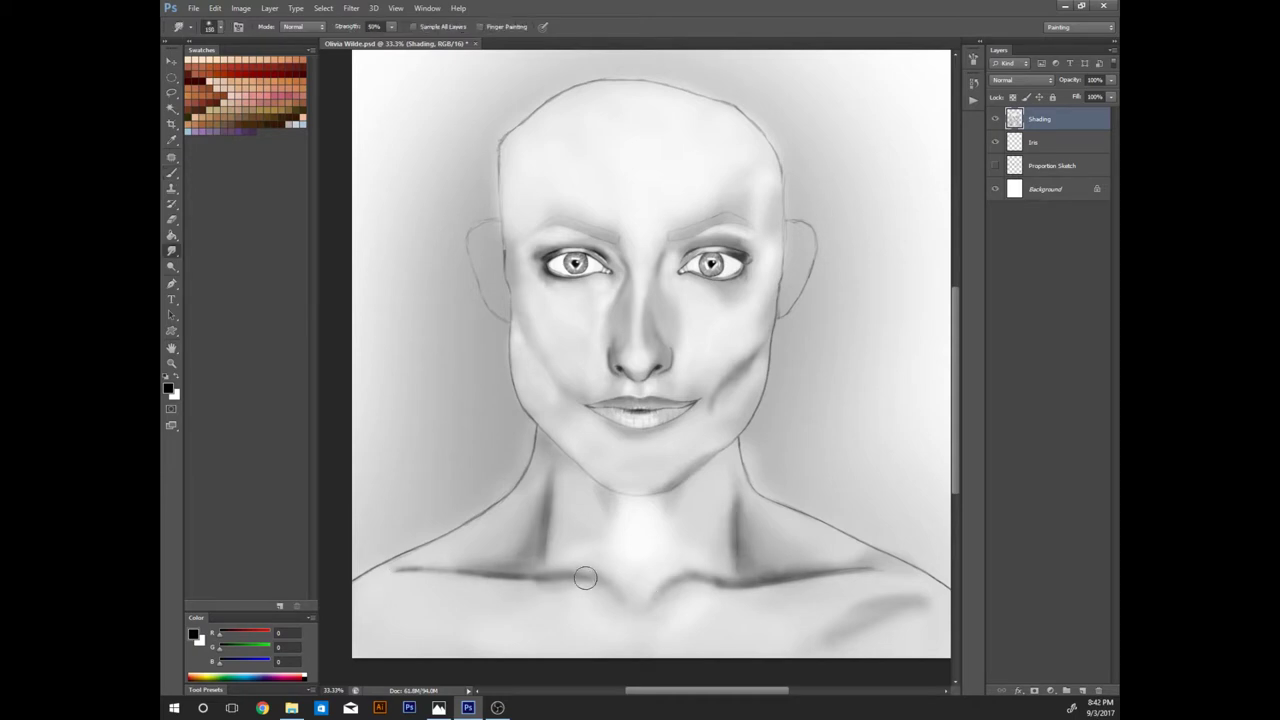
drag(565, 561, 538, 576)
drag(736, 552, 739, 500)
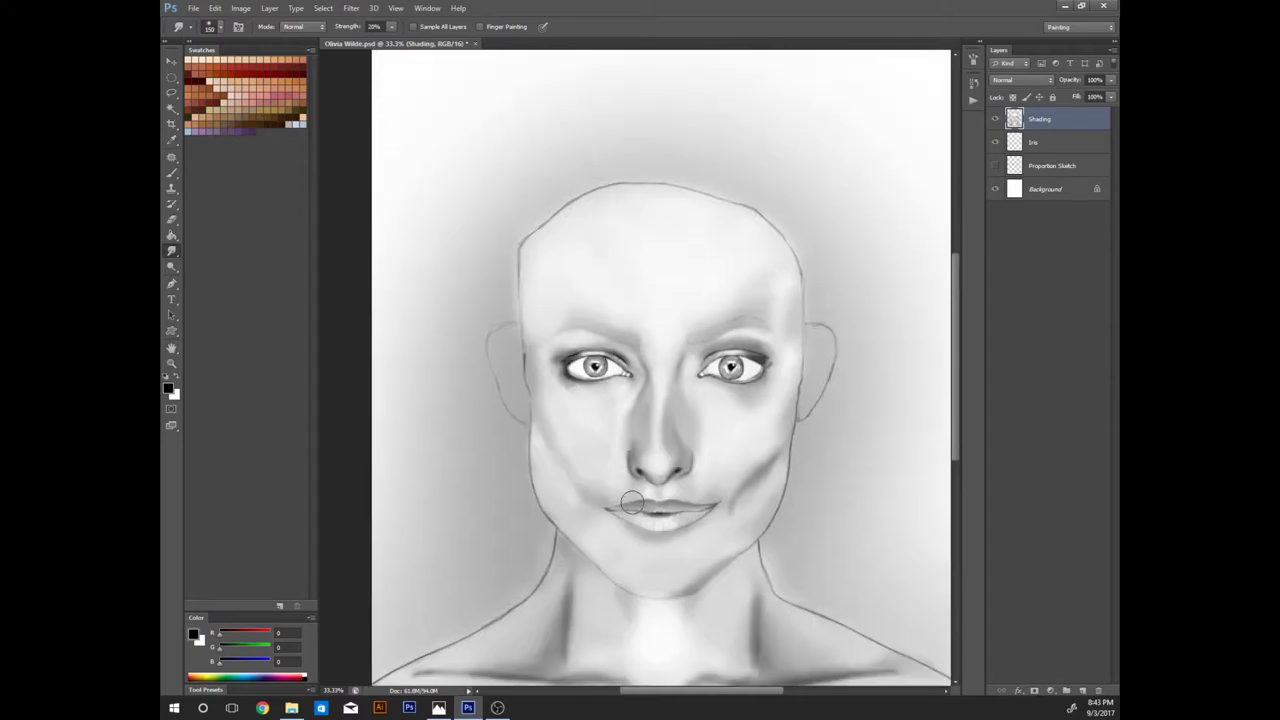
drag(599, 449, 619, 552)
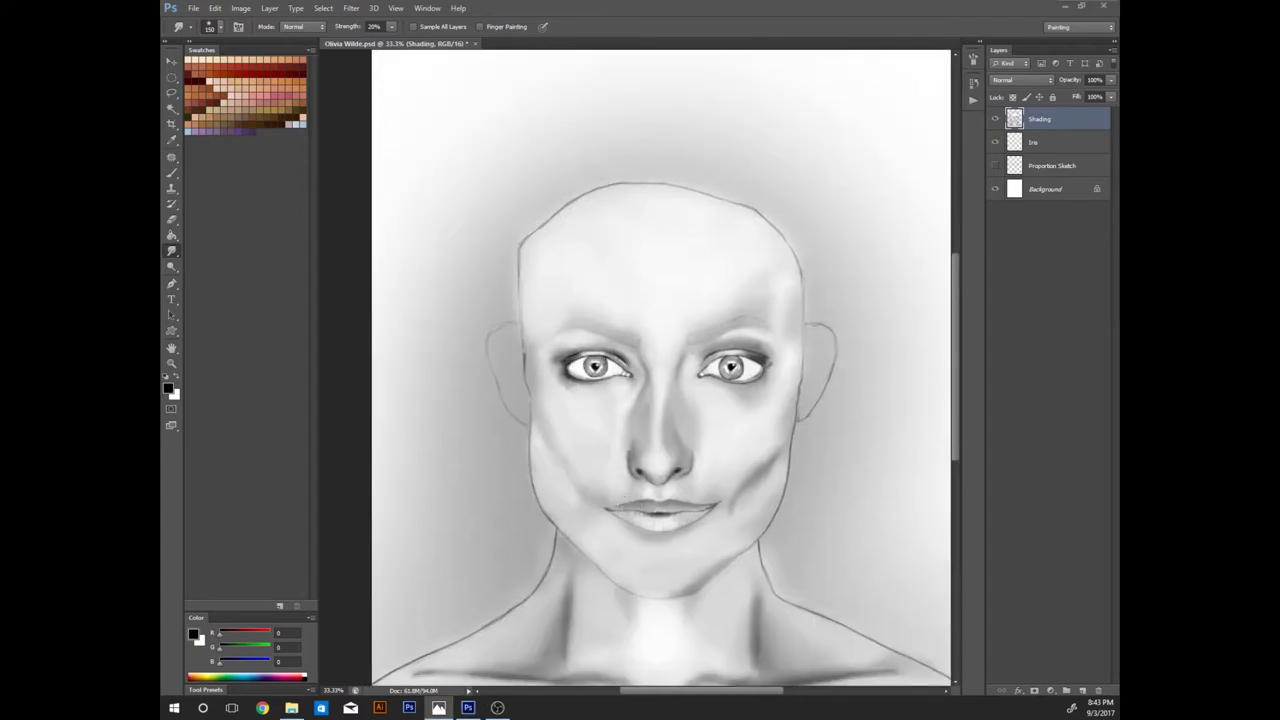
key(b)
key(x)
mouse_move(490, 335)
mouse_down()
mouse_move(516, 383)
mouse_move(507, 344)
mouse_up()
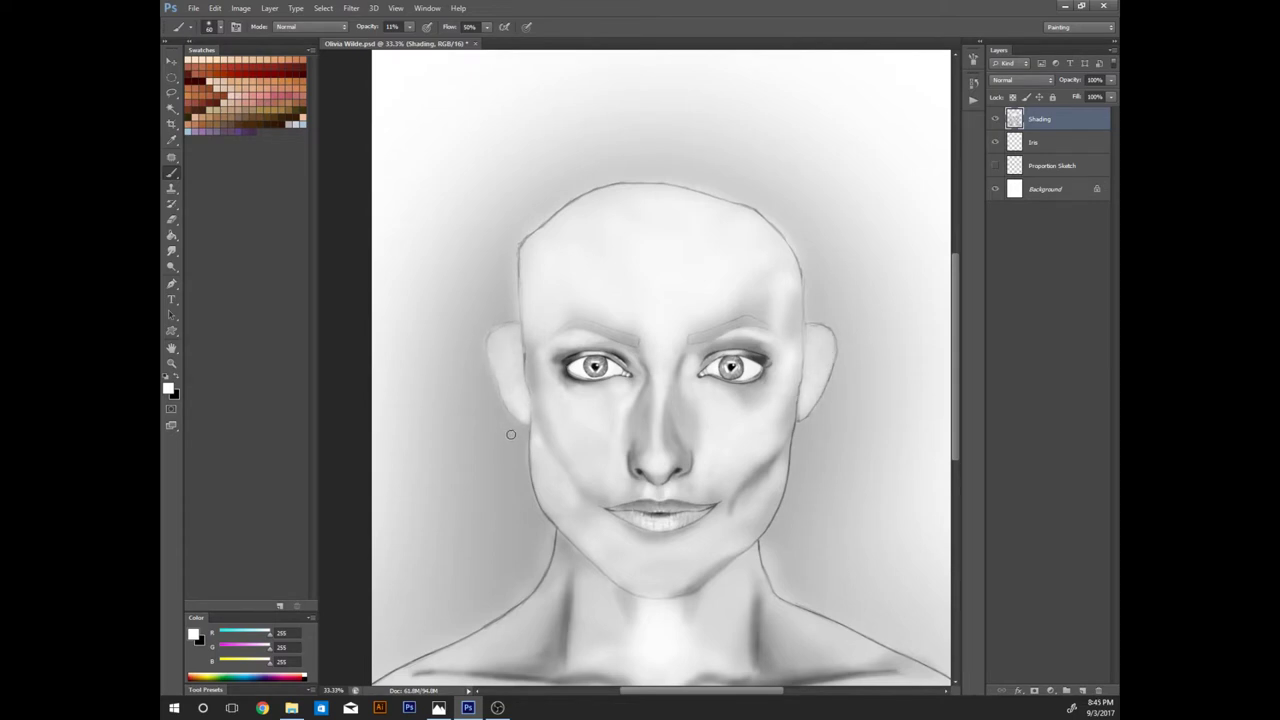
Step: Paint thin strands beside the right ear and block in a dark hair mass over the head
key(x)
drag(409, 27, 408, 37)
drag(487, 27, 443, 33)
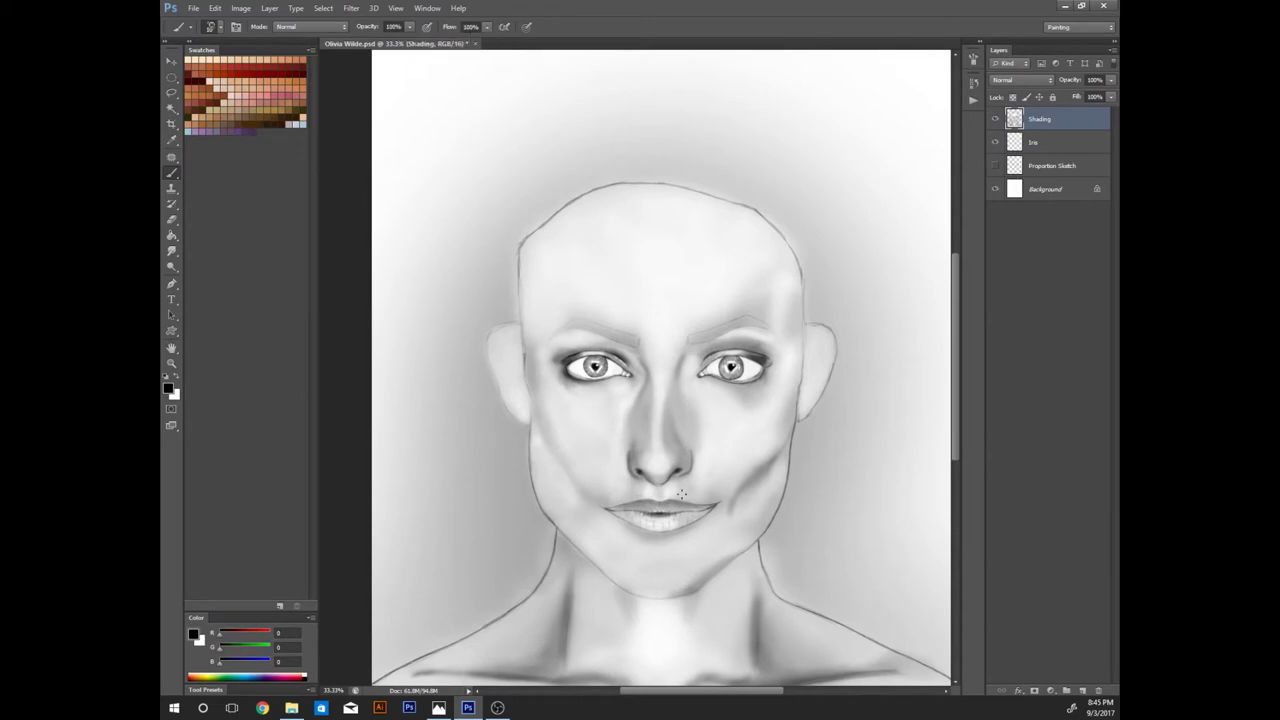
drag(818, 432, 818, 482)
mouse_move(806, 356)
mouse_down()
mouse_move(818, 450)
mouse_move(790, 510)
mouse_up()
drag(806, 300, 822, 335)
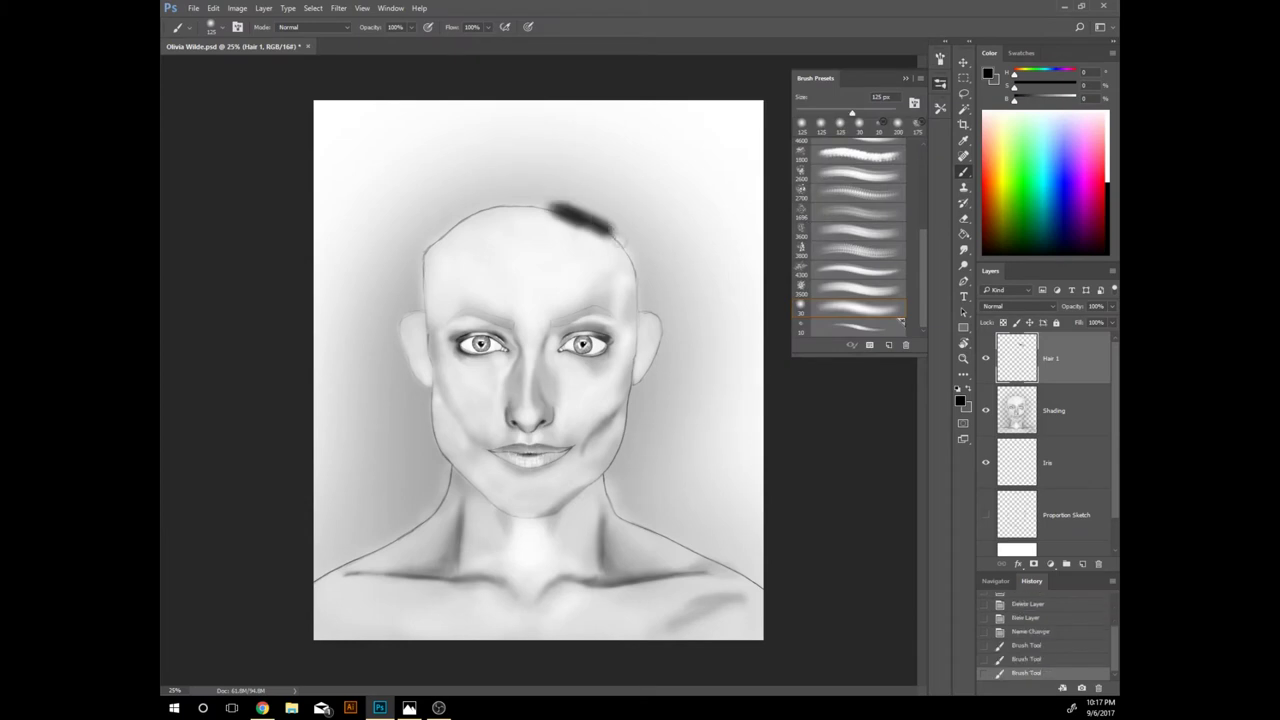
drag(648, 295, 445, 215)
mouse_move(645, 295)
mouse_down()
mouse_move(685, 240)
mouse_move(405, 225)
mouse_move(630, 160)
mouse_up()
mouse_move(660, 260)
mouse_down()
mouse_move(450, 150)
mouse_move(609, 184)
mouse_move(586, 223)
mouse_move(410, 220)
mouse_up()
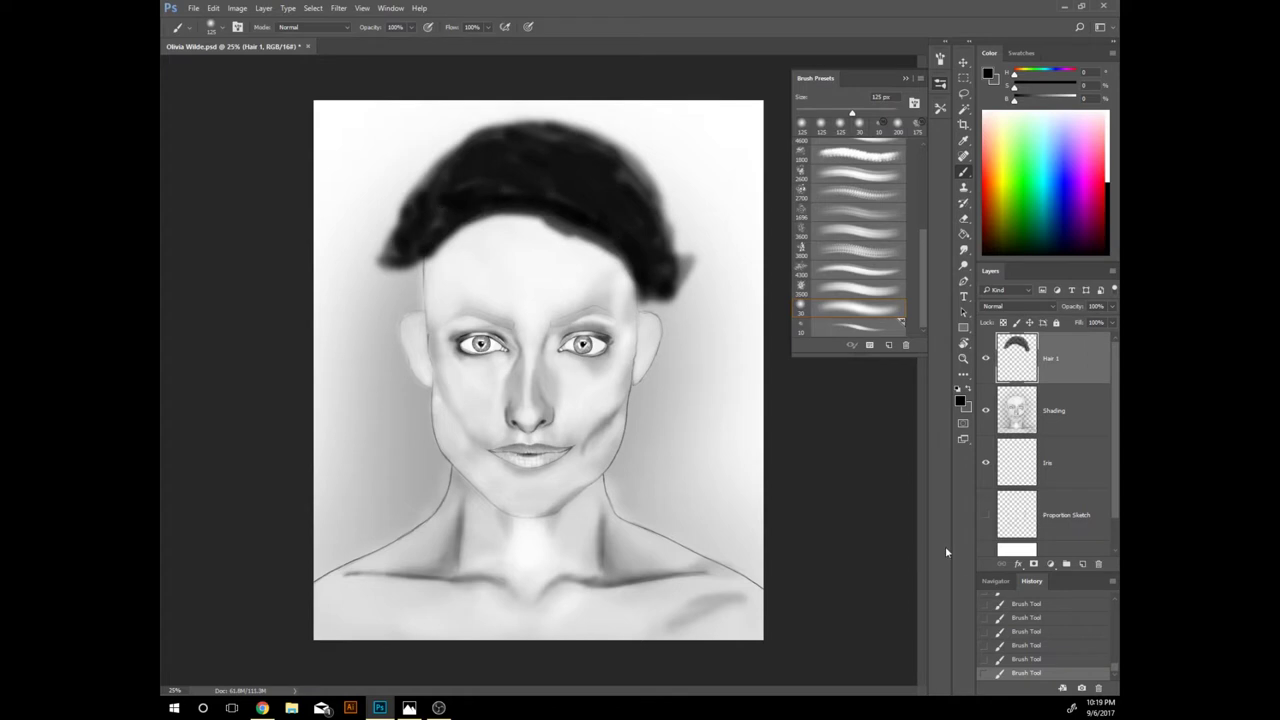
Step: Add a Hair 2 layer, paint dark strands along the right jaw, then merge it down
click(1082, 564)
drag(1040, 478, 1050, 500)
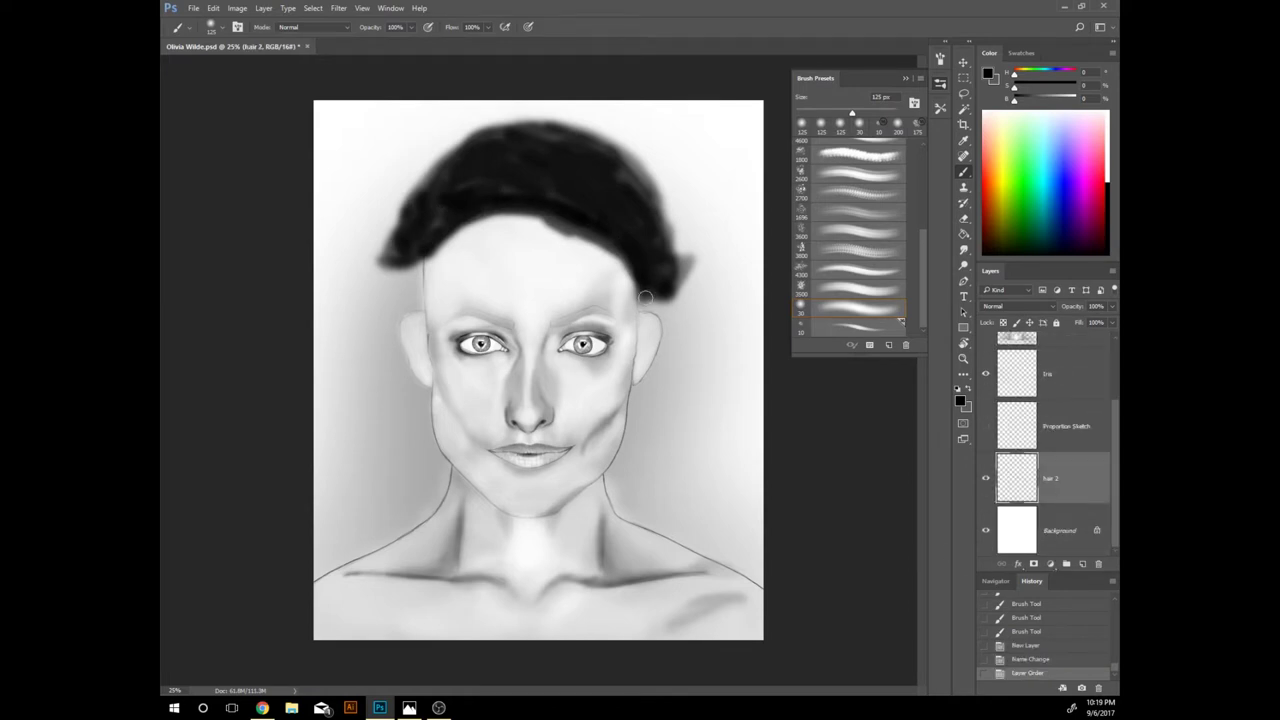
drag(650, 295, 662, 338)
mouse_move(690, 260)
mouse_down()
mouse_move(633, 460)
mouse_move(655, 339)
mouse_up()
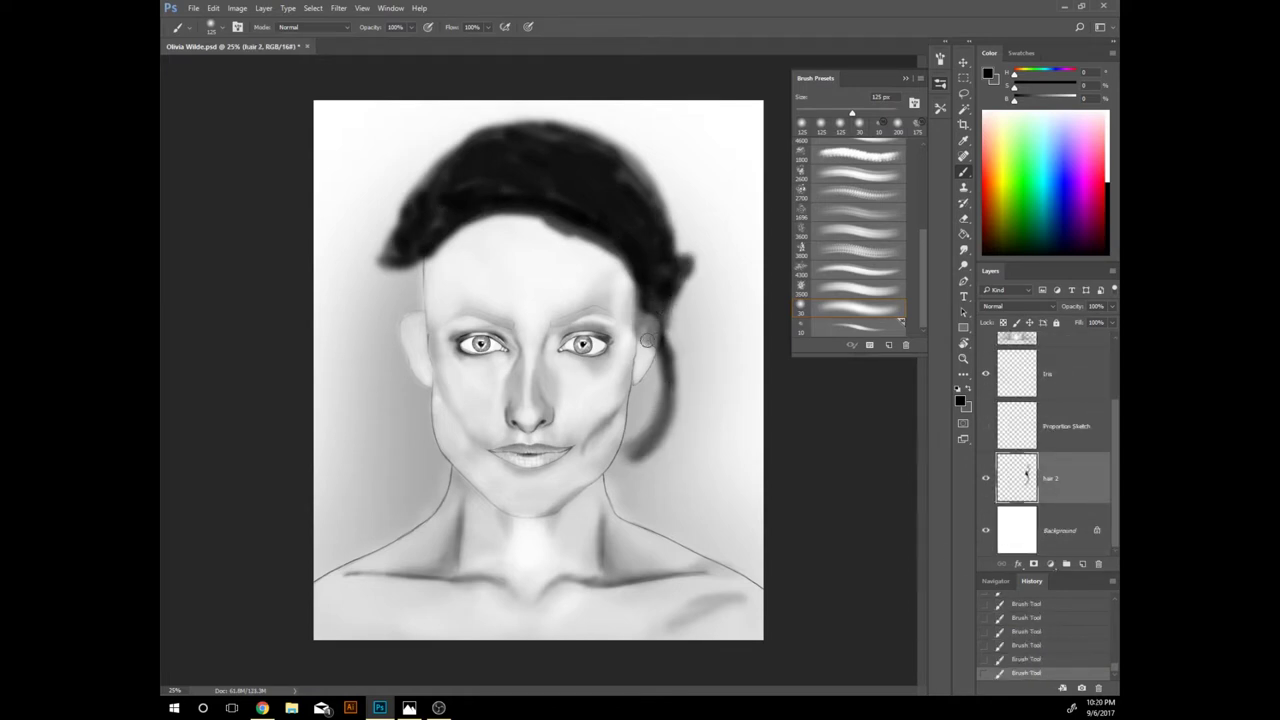
key(ctrl+e)
Step: Paint long strands down the left side and more upper-right hair, then dab black and mid-grey swatches
mouse_move(420, 262)
mouse_down()
mouse_move(405, 335)
mouse_move(425, 525)
mouse_up()
drag(398, 330, 420, 520)
drag(395, 392, 425, 535)
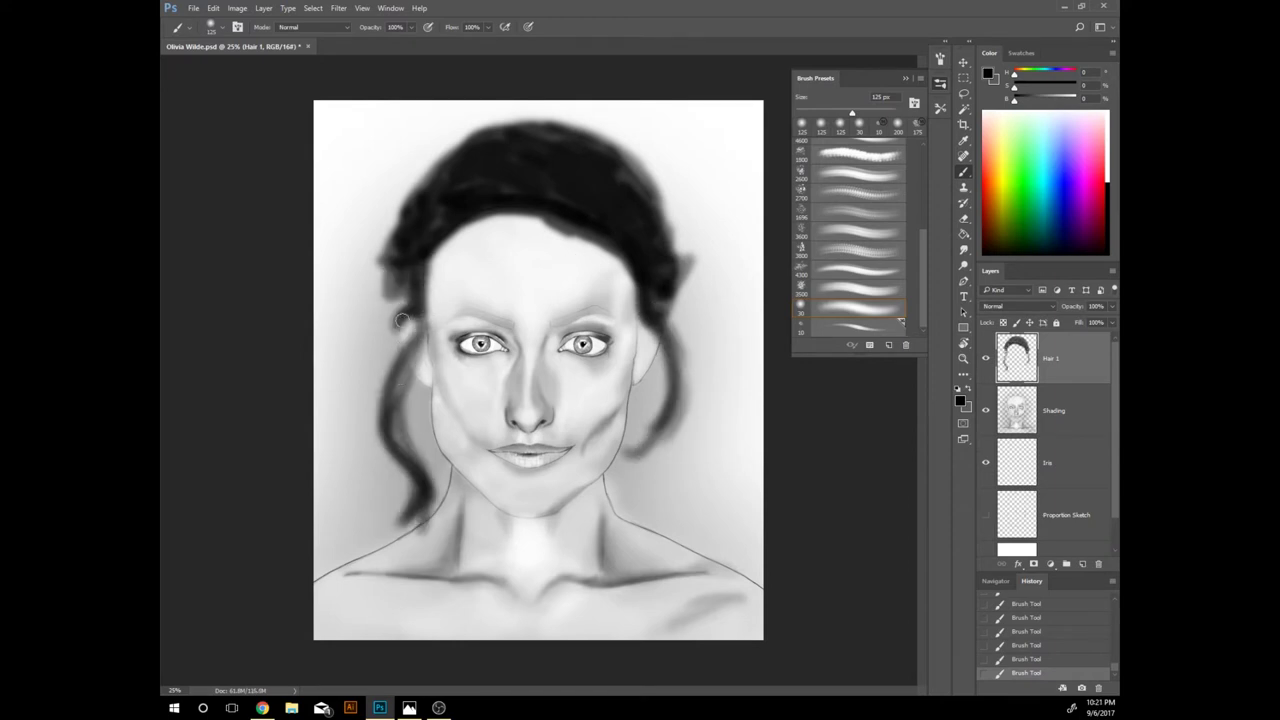
drag(655, 290, 630, 145)
click(328, 128)
drag(1015, 100, 1043, 100)
click(360, 124)
Step: Dab lighter grey test swatches, pick a grey, and streak it across the dark hair
key(ctrl+z)
click(366, 128)
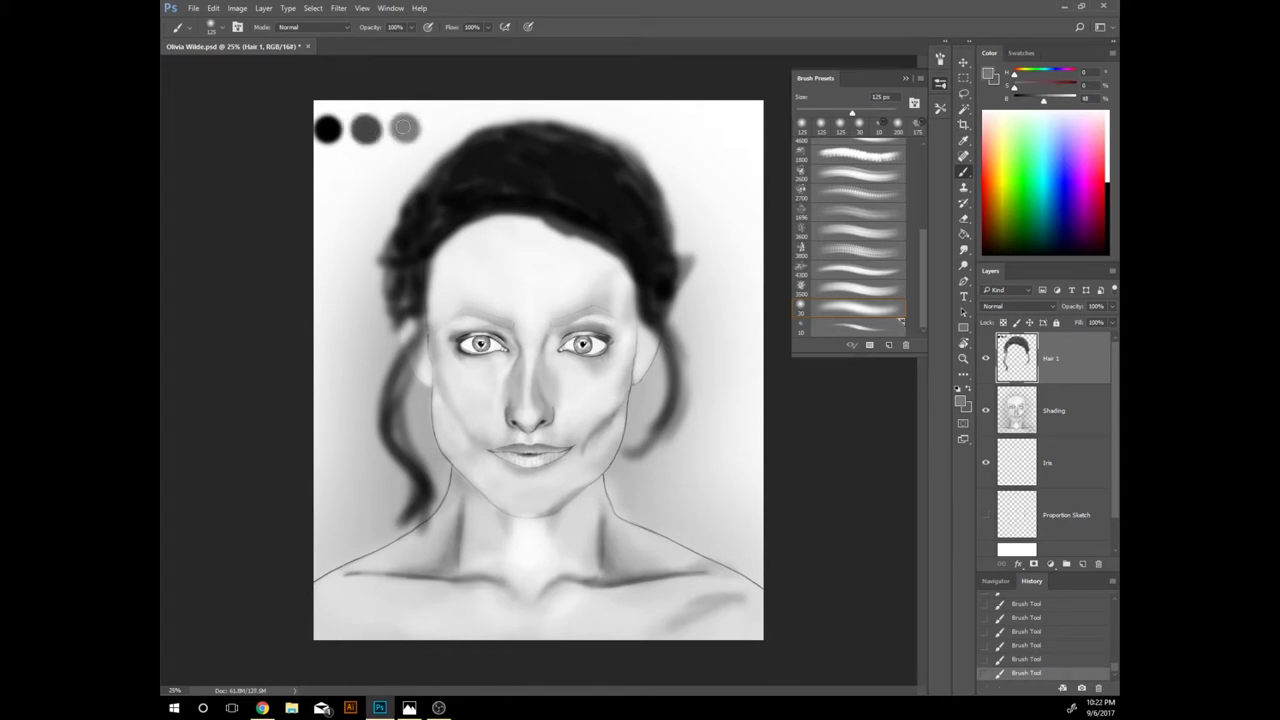
click(440, 124)
alt+click(420, 157)
drag(505, 170, 519, 207)
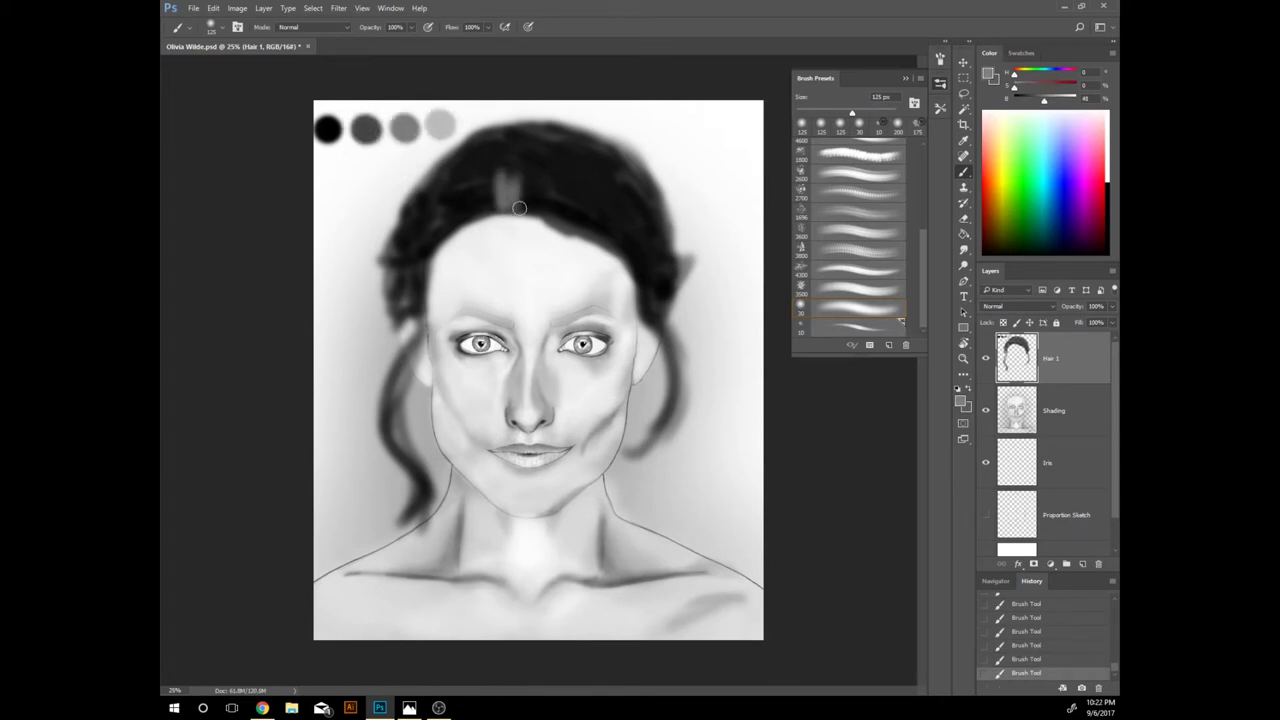
drag(600, 160, 560, 222)
mouse_move(500, 185)
mouse_down()
mouse_move(490, 214)
mouse_move(458, 228)
mouse_move(446, 218)
mouse_up()
Step: Lighten the long side strands and hair top with finer light-grey streaks from hairline to crown
mouse_move(648, 305)
mouse_down()
mouse_move(668, 370)
mouse_move(660, 435)
mouse_up()
drag(395, 350, 420, 515)
drag(525, 130, 640, 180)
key(bracketleft)
key(bracketleft)
drag(540, 140, 600, 210)
drag(400, 340, 415, 500)
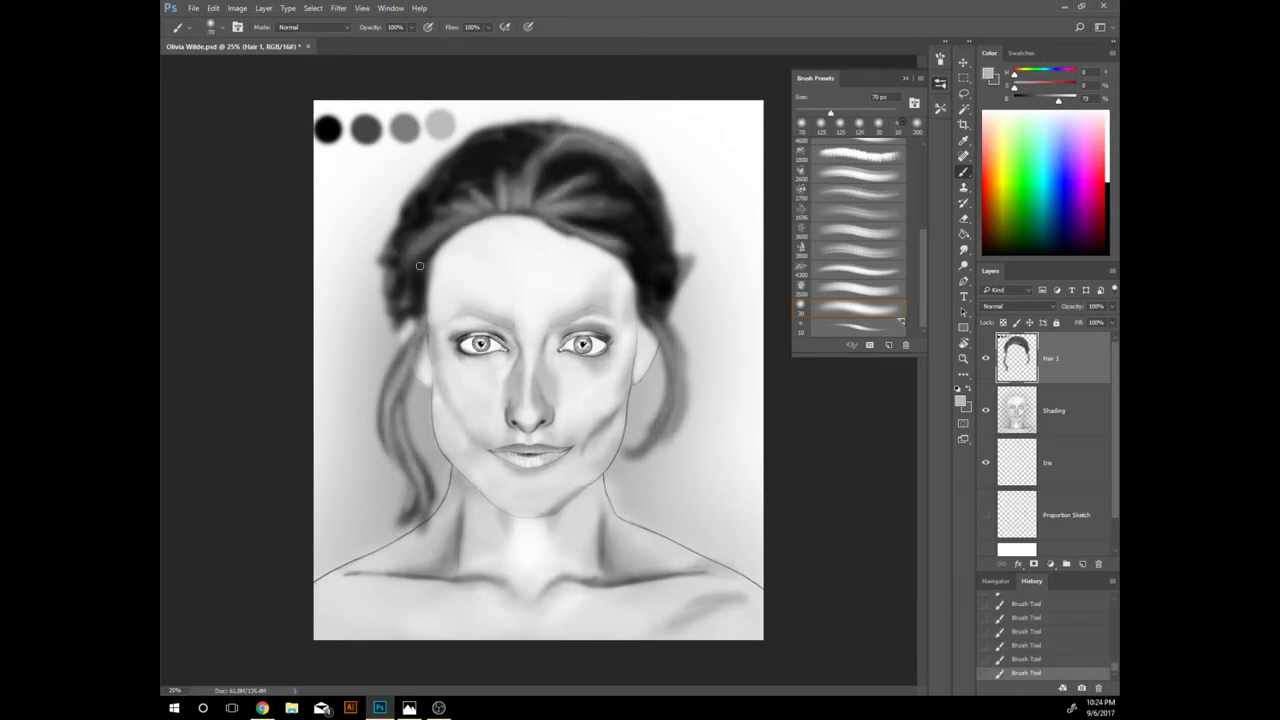
drag(420, 266, 570, 170)
mouse_move(586, 220)
mouse_down()
mouse_move(530, 185)
mouse_move(425, 215)
mouse_up()
drag(417, 478, 403, 322)
alt+click(440, 124)
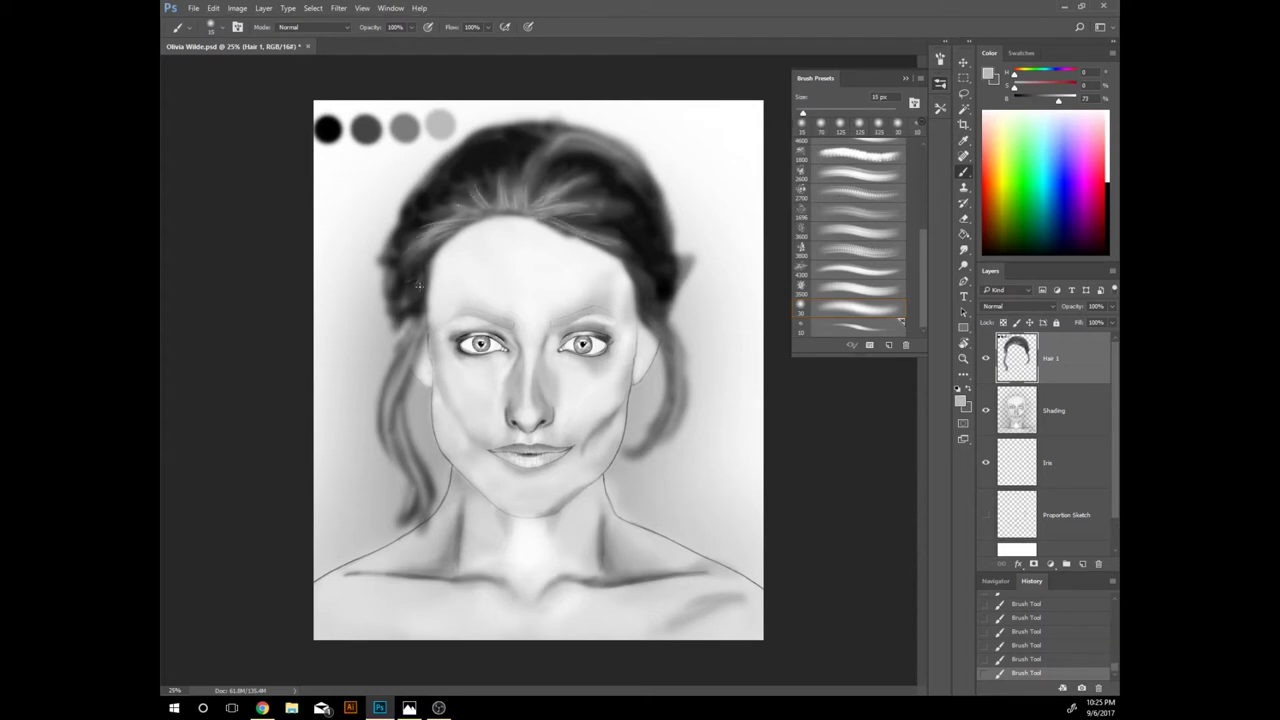
Step: Paint dark grey strands at the crown and down both sides of the hair
drag(654, 319, 661, 418)
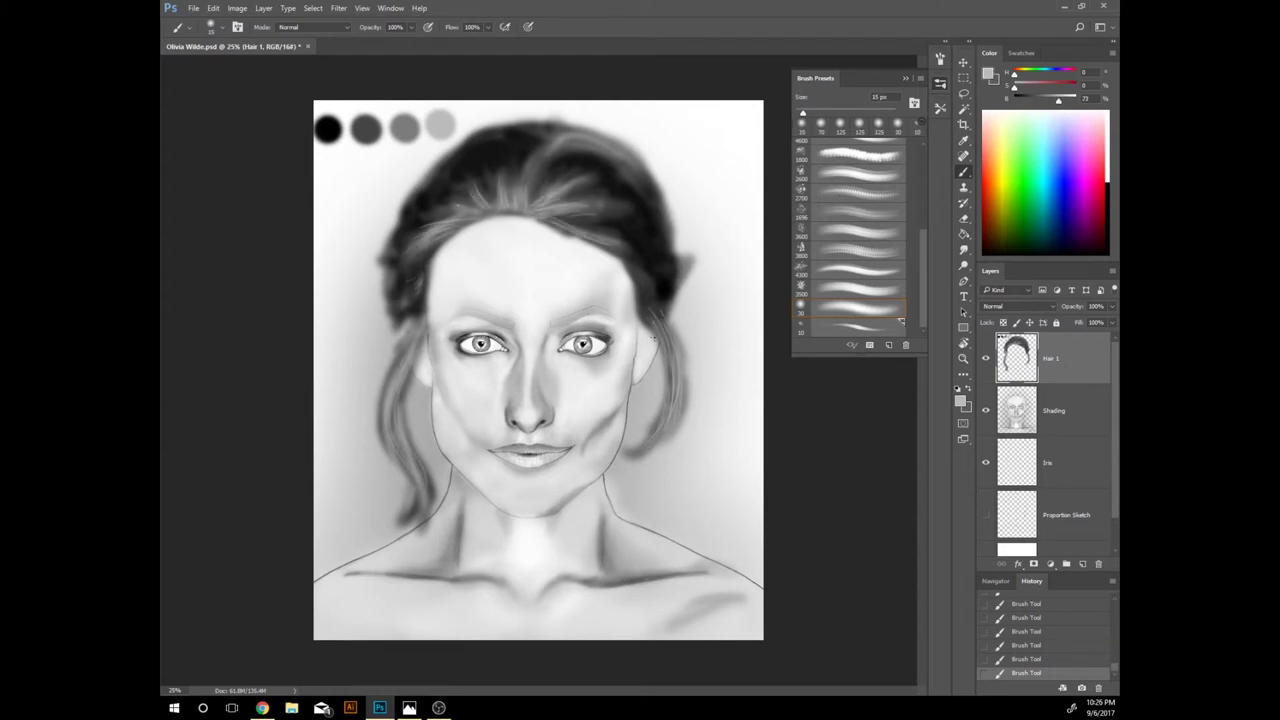
alt+click(500, 197)
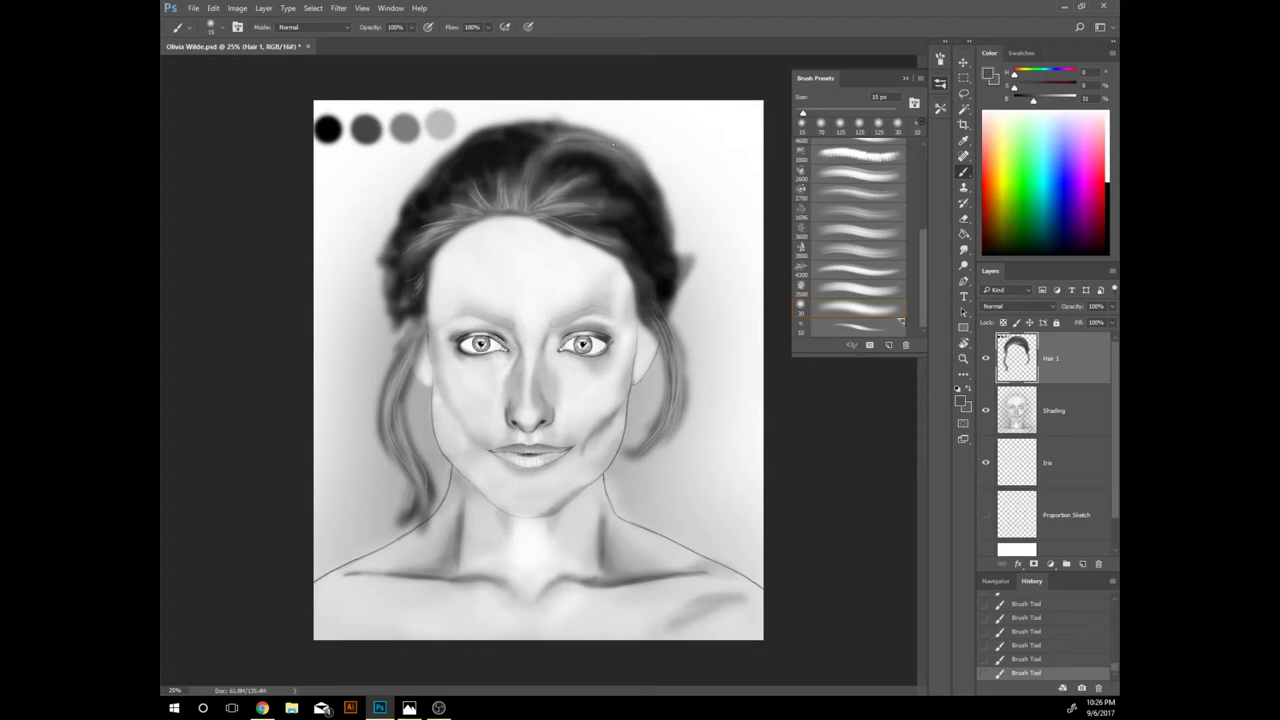
drag(421, 205, 442, 201)
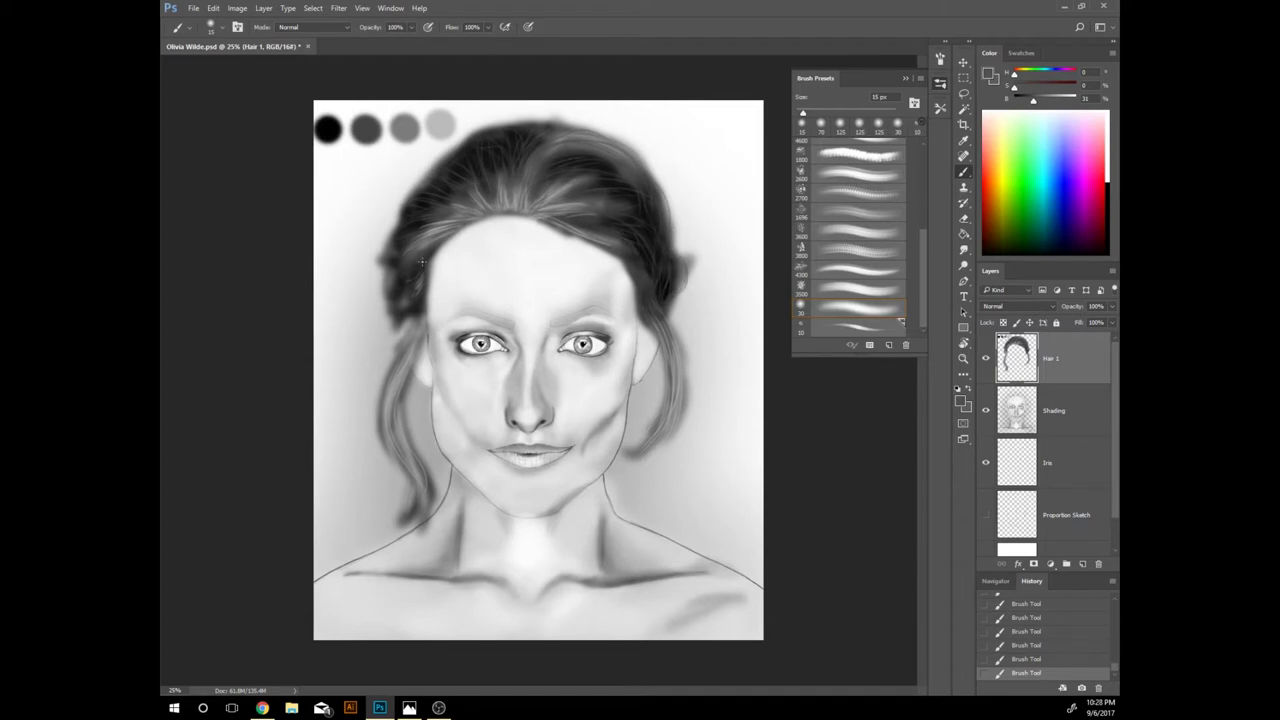
drag(399, 322, 404, 531)
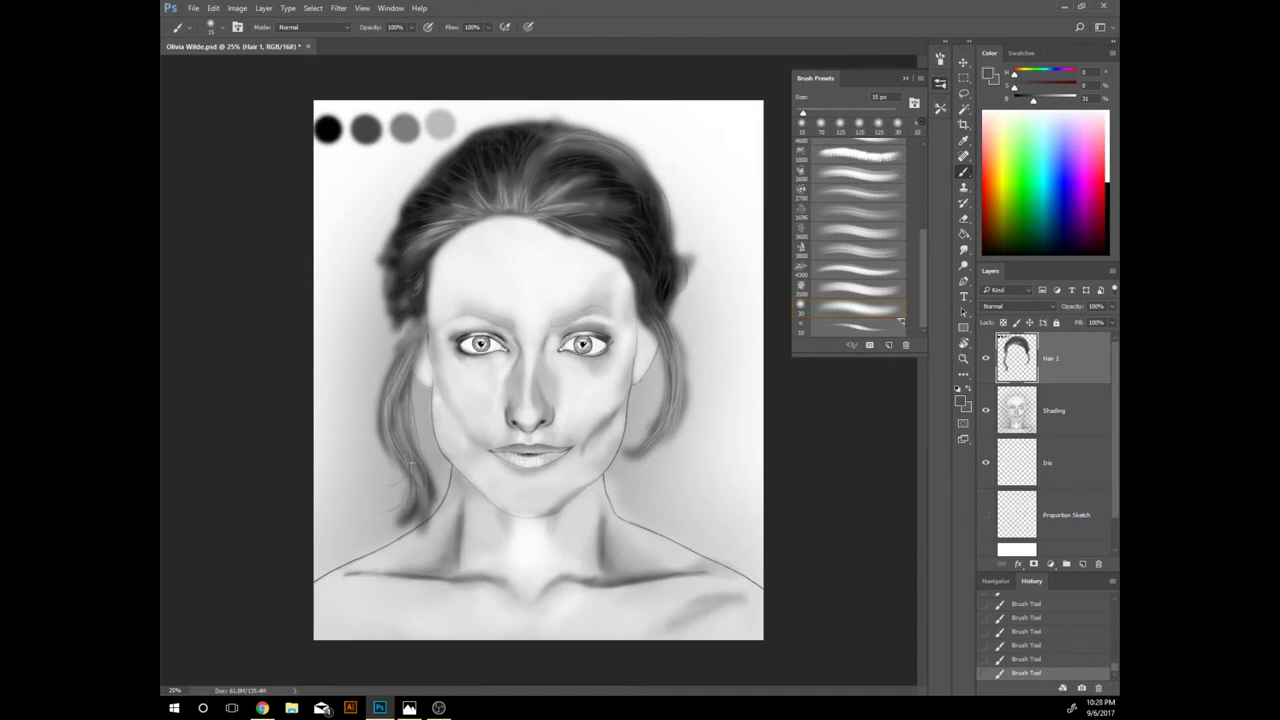
drag(438, 461, 404, 384)
Step: Add thin strands along both outer hair edges, enlarging the brush to 30 px
alt+click(412, 398)
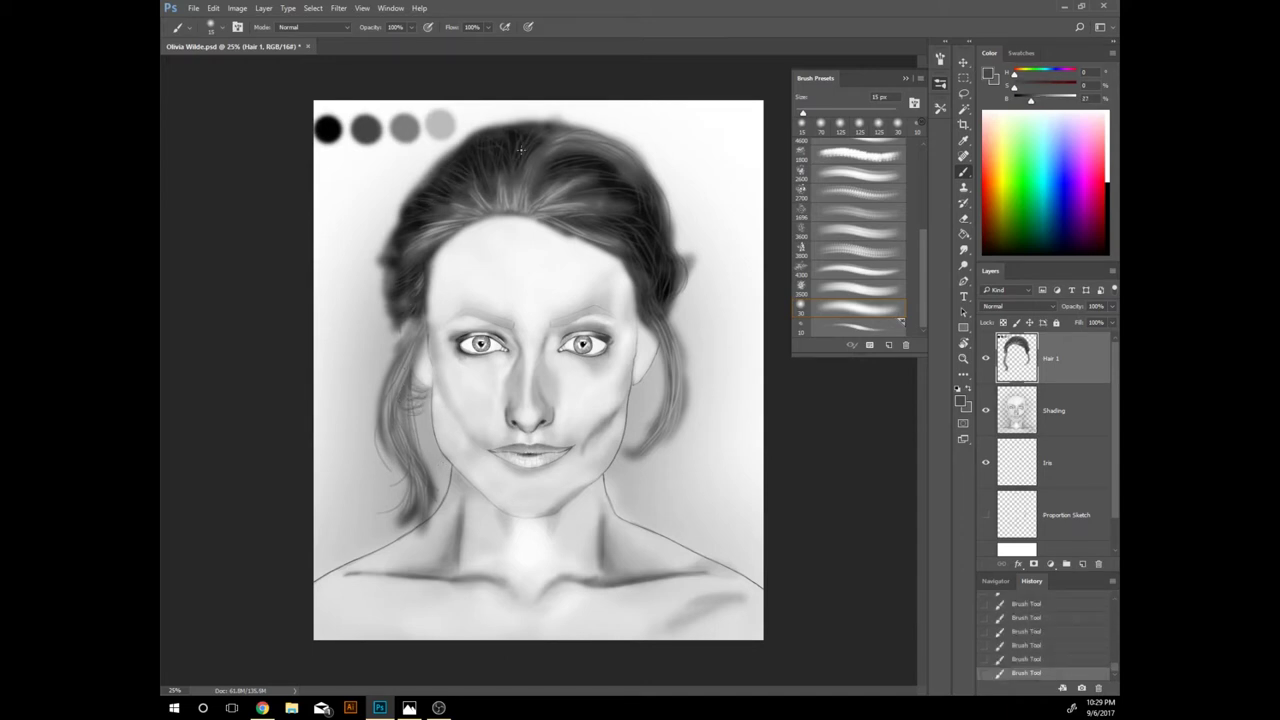
drag(424, 197, 395, 309)
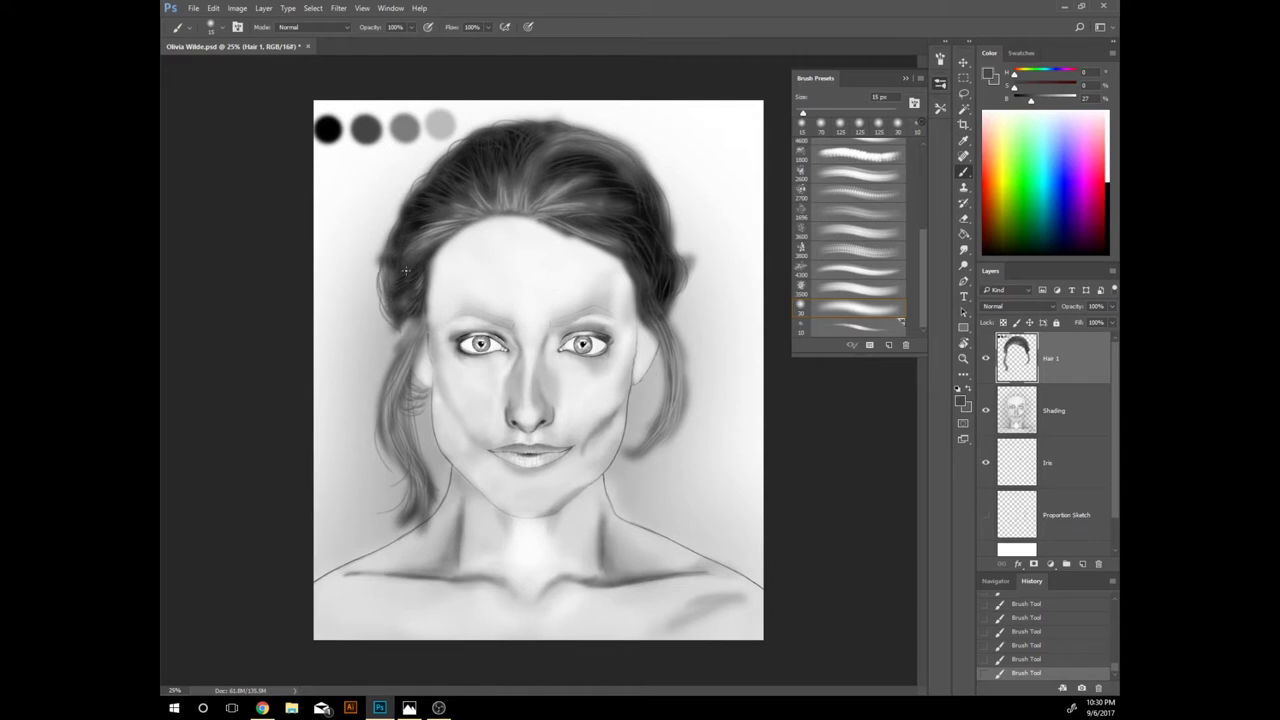
drag(658, 310, 672, 386)
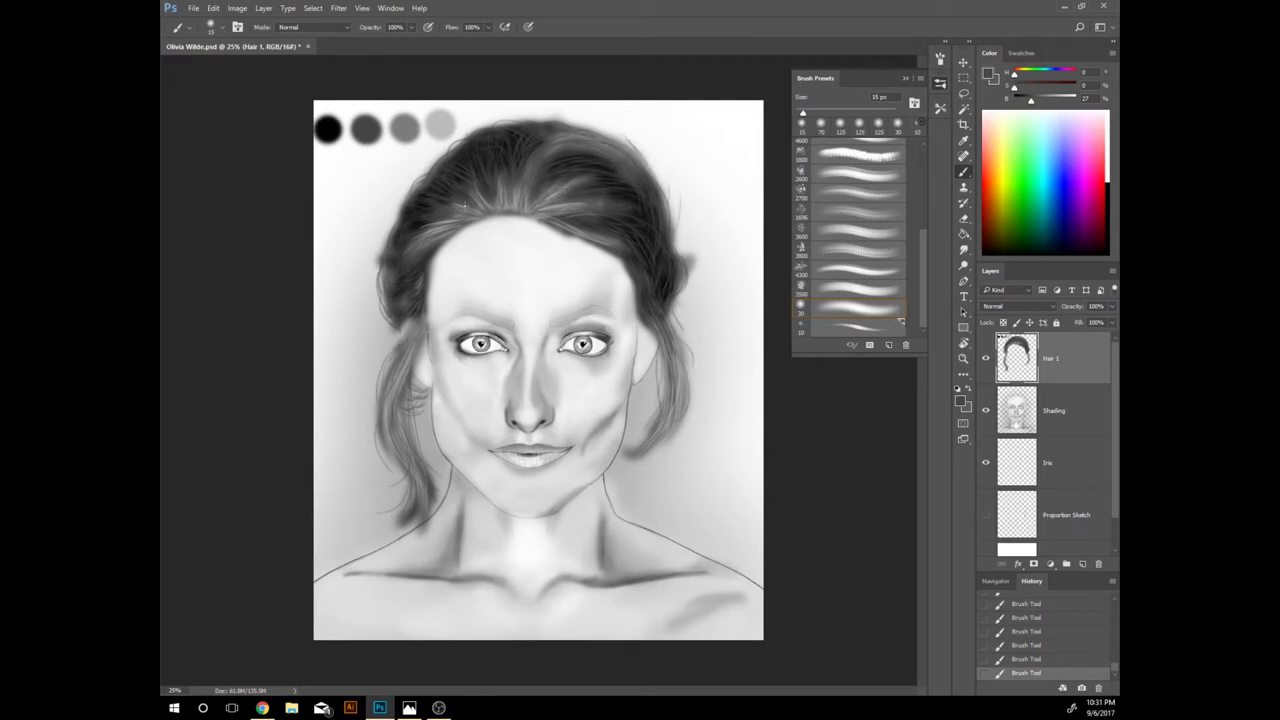
key(bracketright)
key(bracketright)
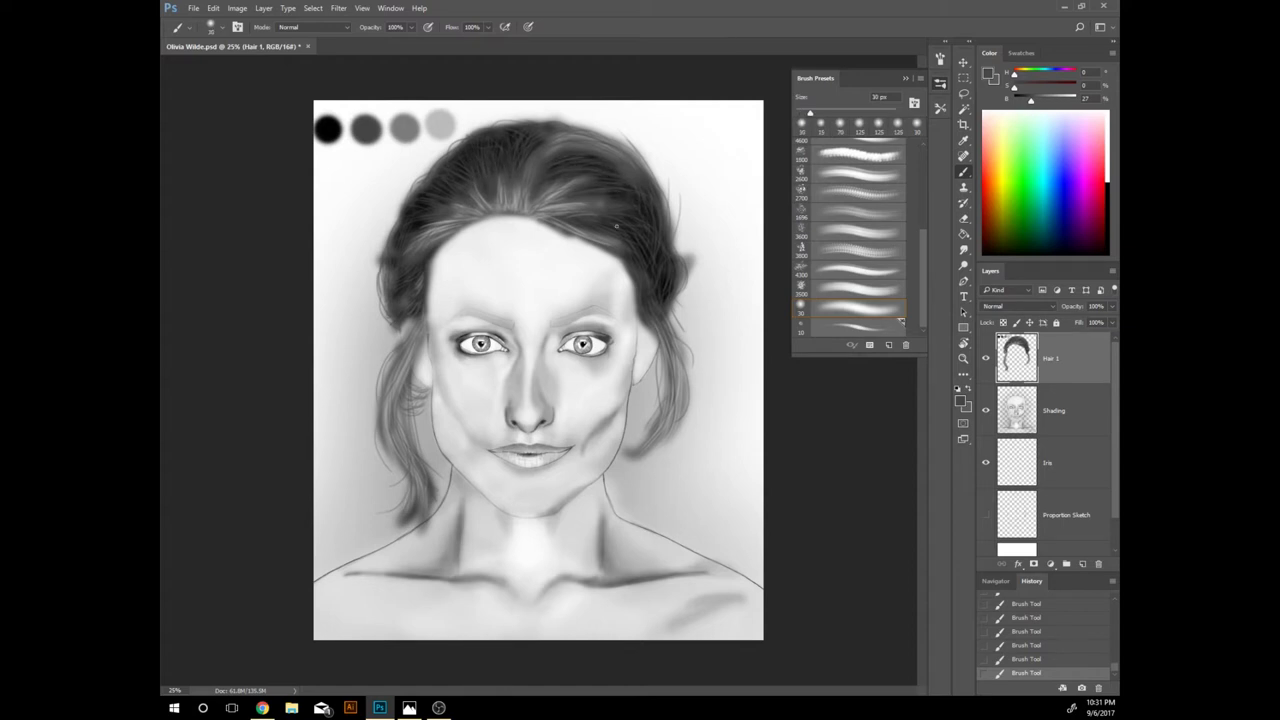
drag(418, 320, 392, 414)
Step: Paint lighter grey strands across the top of the hair, undoing and redoing them
alt+click(563, 243)
drag(576, 148, 534, 166)
drag(640, 182, 556, 146)
drag(648, 222, 560, 216)
drag(628, 194, 491, 201)
key(ctrl+alt+z)
key(ctrl+alt+z)
key(ctrl+alt+z)
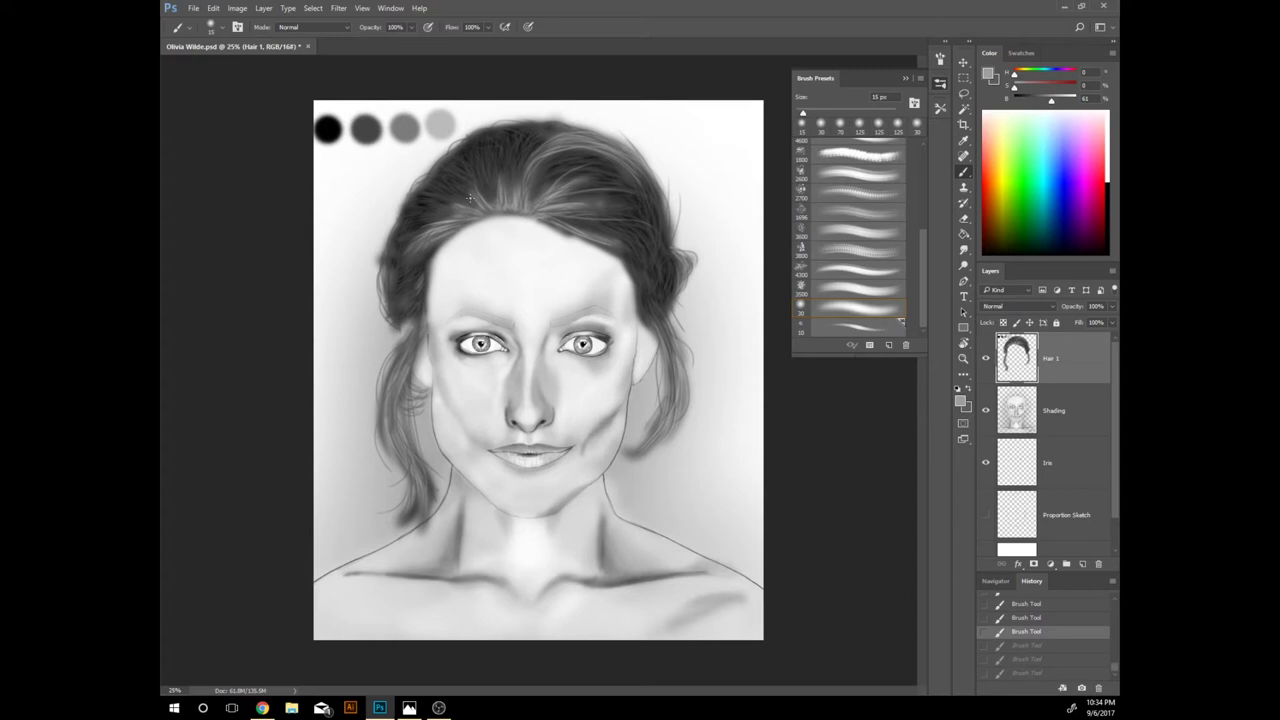
key(ctrl+shift+z)
key(ctrl+shift+z)
key(ctrl+shift+z)
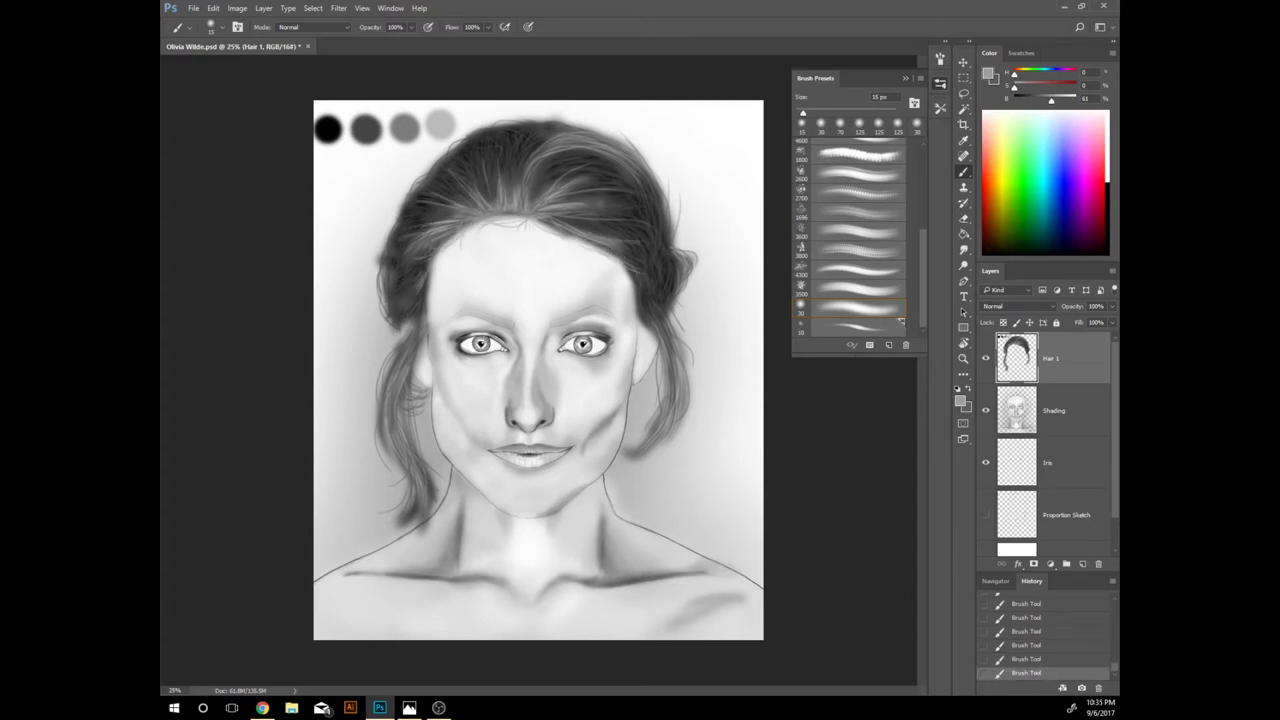
Step: Add faint light strands along the top hairline and right side, then add a new layer
drag(480, 130, 538, 152)
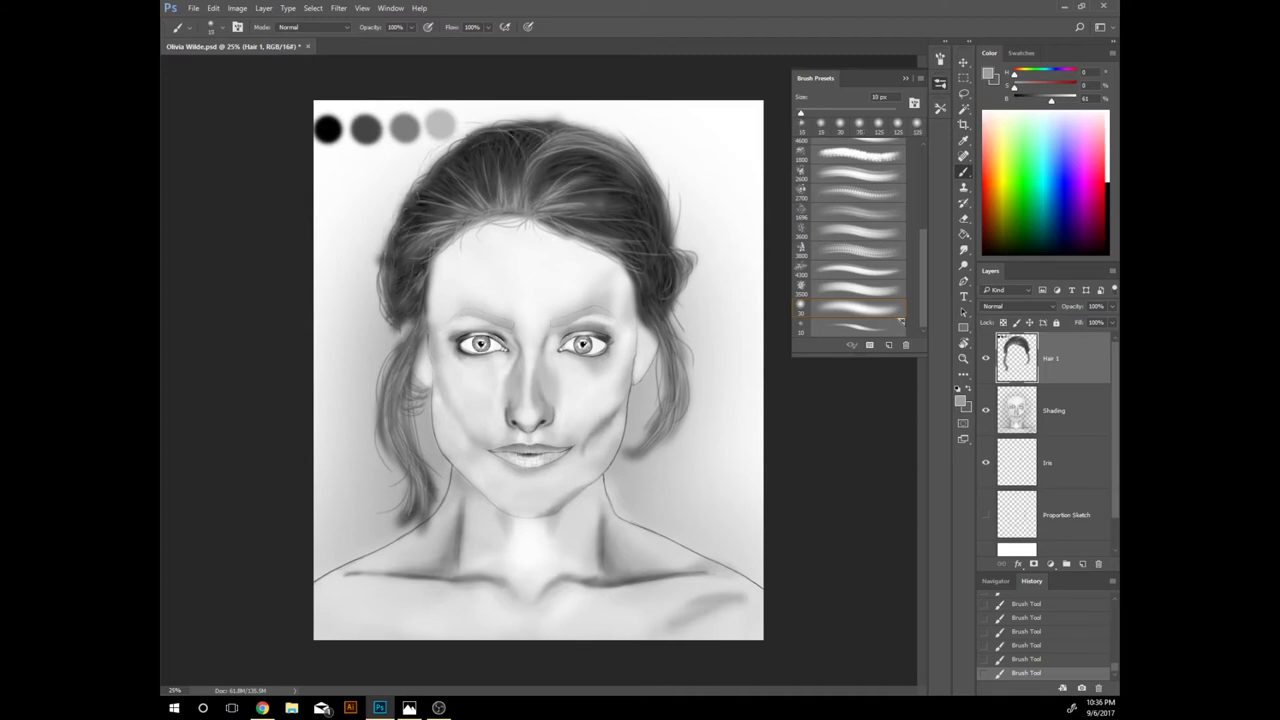
drag(648, 302, 638, 180)
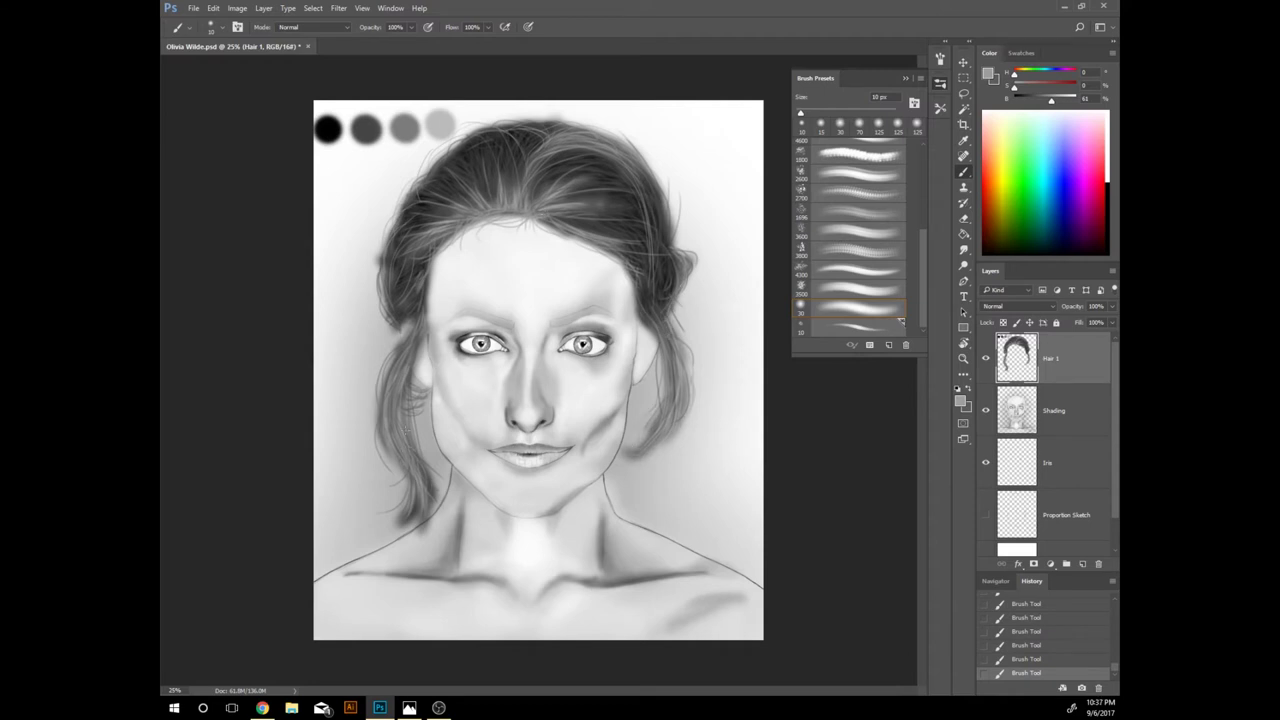
drag(664, 296, 658, 250)
drag(640, 236, 596, 202)
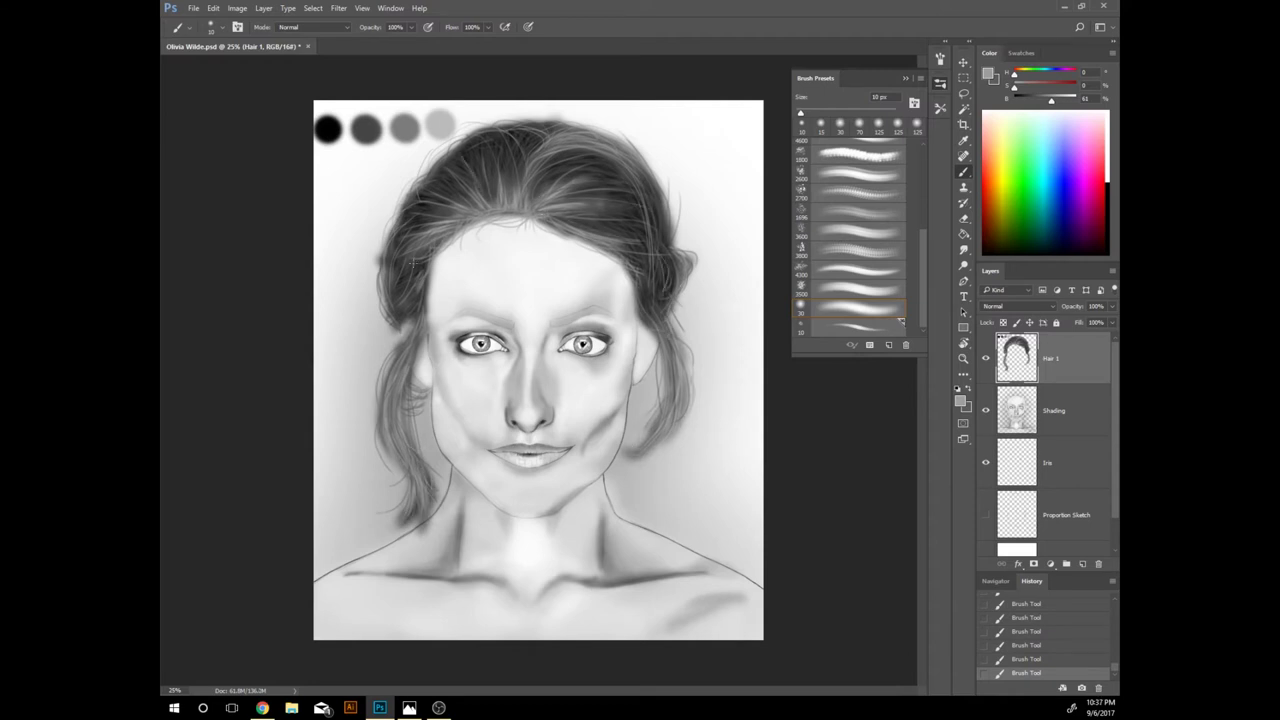
drag(520, 178, 510, 138)
drag(640, 212, 572, 160)
drag(660, 248, 656, 200)
drag(630, 238, 594, 230)
key(ctrl+shift+alt+n)
Step: Set the new layer to Color Dodge and softly brighten the hair, left cheek and neck
key(shift+alt+d)
mouse_move(420, 230)
mouse_down()
mouse_move(570, 210)
mouse_move(645, 260)
mouse_move(420, 220)
mouse_move(400, 470)
mouse_up()
mouse_move(665, 445)
mouse_down()
mouse_move(660, 290)
mouse_move(512, 143)
mouse_move(487, 346)
mouse_up()
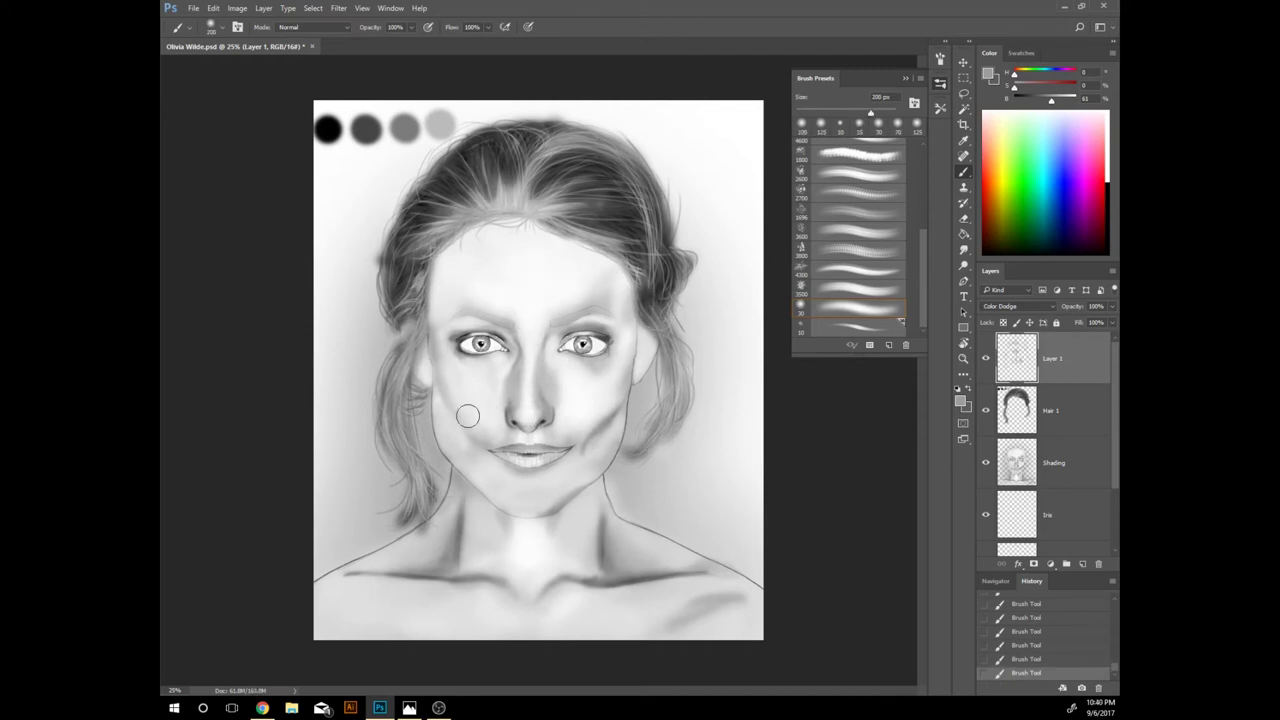
drag(466, 417, 514, 443)
mouse_move(582, 574)
mouse_down()
mouse_move(637, 531)
mouse_move(437, 531)
mouse_up()
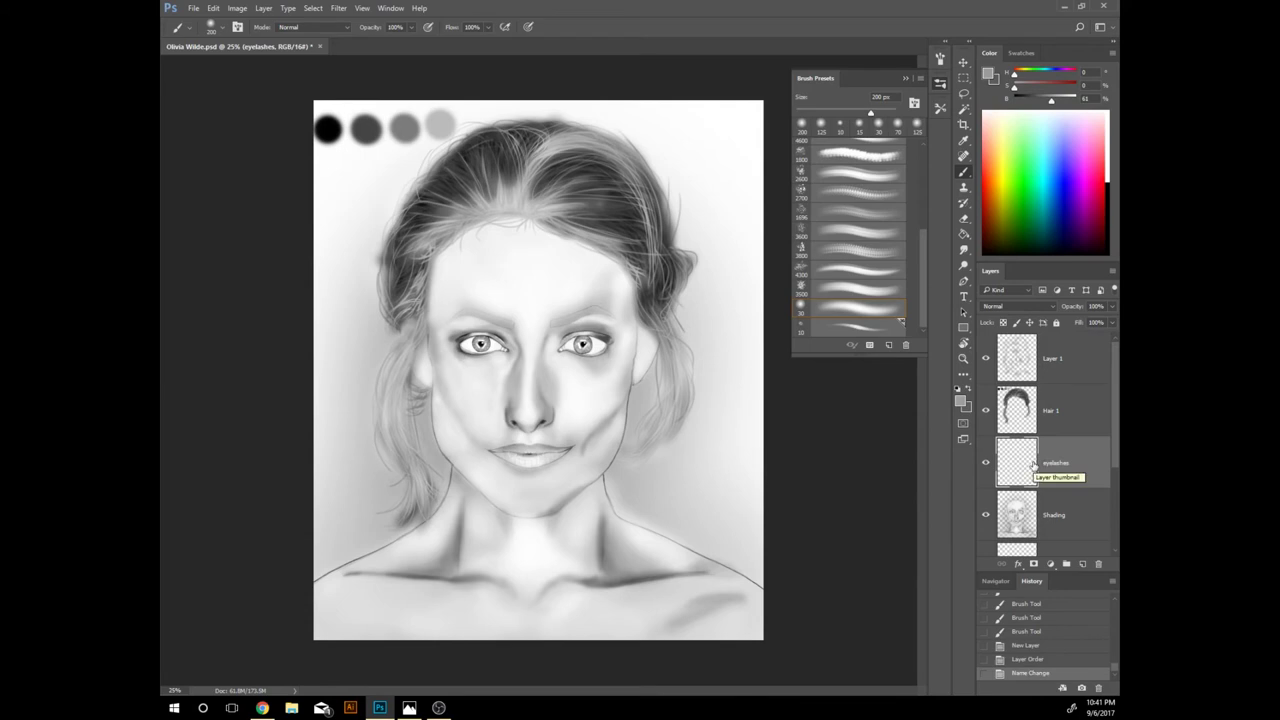
Step: Switch to black and paint eyelashes on both eyes
key(d)
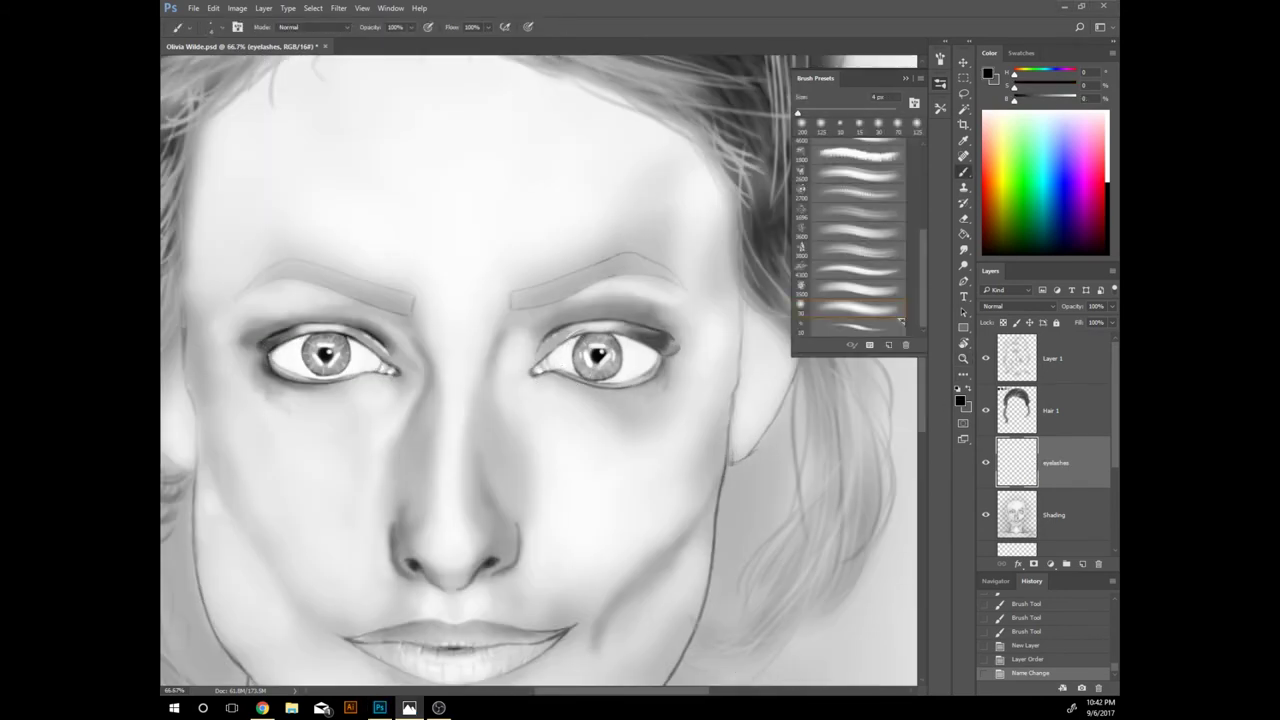
drag(572, 339, 572, 328)
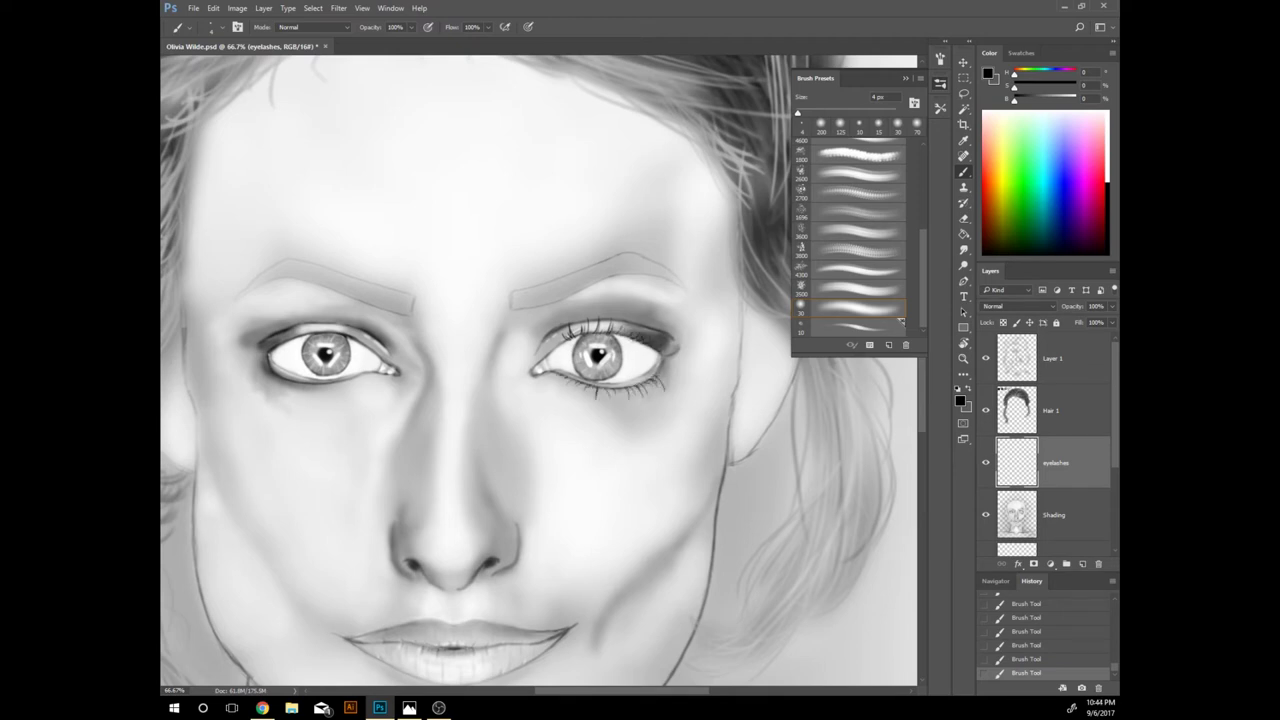
drag(316, 326, 332, 312)
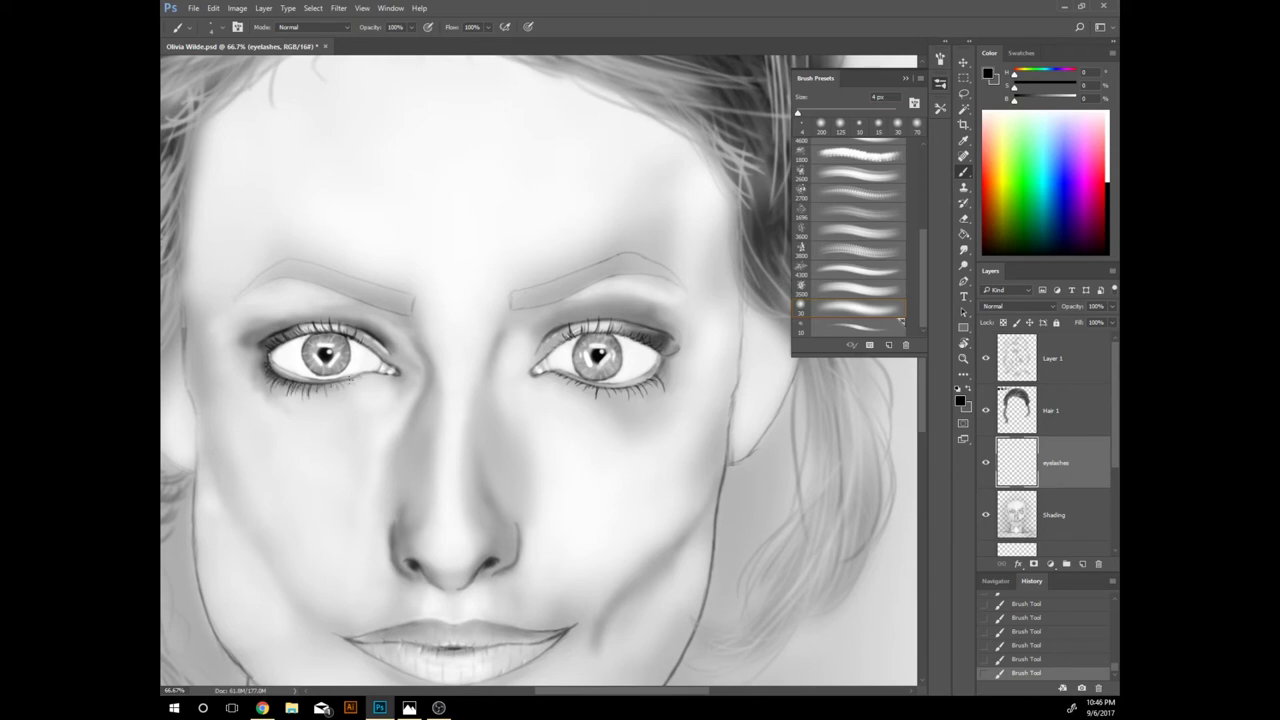
Step: Build up the left eyebrow with fine dark hair strokes
mouse_move(409, 305)
mouse_down()
mouse_move(625, 370)
mouse_move(566, 344)
mouse_up()
mouse_move(622, 376)
mouse_down()
mouse_move(582, 368)
mouse_move(546, 336)
mouse_move(450, 366)
mouse_move(518, 326)
mouse_move(538, 342)
mouse_move(558, 324)
mouse_up()
mouse_move(472, 346)
mouse_down()
mouse_move(504, 330)
mouse_move(556, 334)
mouse_up()
drag(454, 360, 474, 342)
drag(610, 372, 620, 362)
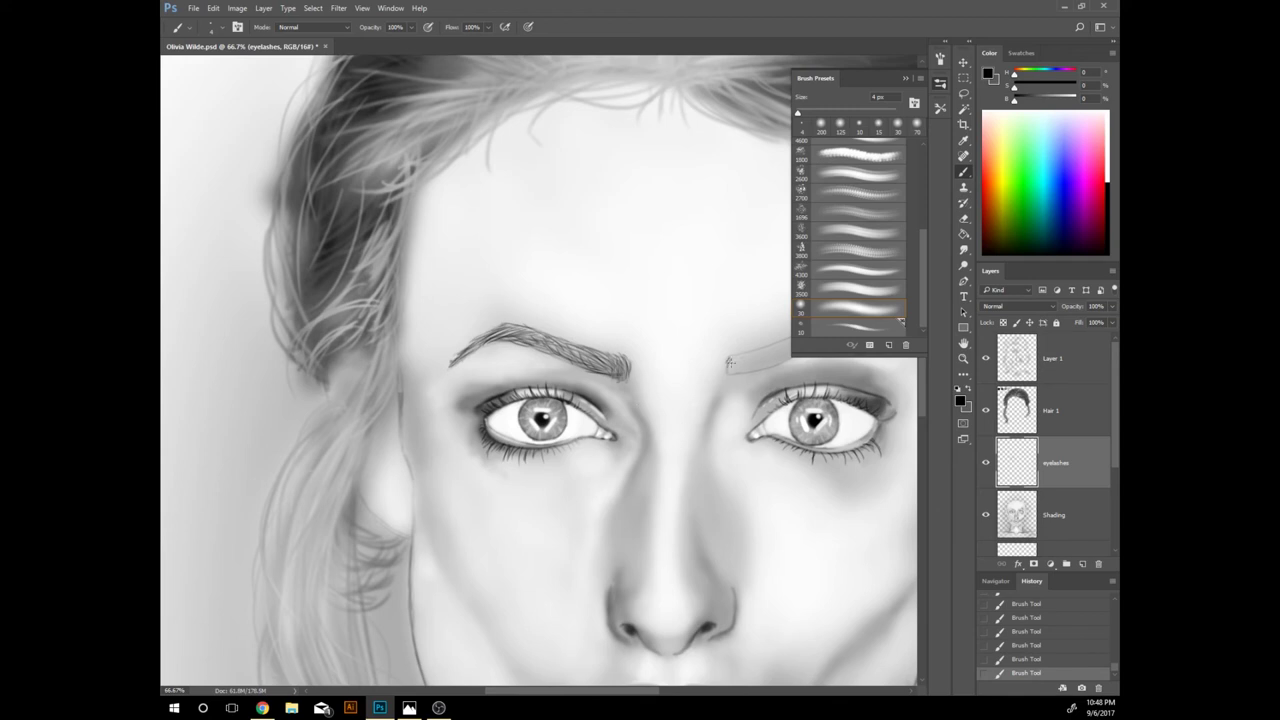
Step: Paint and thicken the right eyebrow with fine dark hair strokes
mouse_move(740, 360)
mouse_down()
mouse_move(442, 378)
mouse_move(508, 356)
mouse_move(606, 374)
mouse_up()
drag(526, 358, 580, 338)
drag(484, 374, 530, 338)
mouse_move(508, 366)
mouse_down()
mouse_move(556, 357)
mouse_move(548, 344)
mouse_up()
mouse_move(520, 354)
mouse_down()
mouse_move(580, 336)
mouse_move(606, 372)
mouse_up()
Step: Zoom out and paint white highlight strands on Hair 1 beside the face and on top
key(z)
key(ctrl+0)
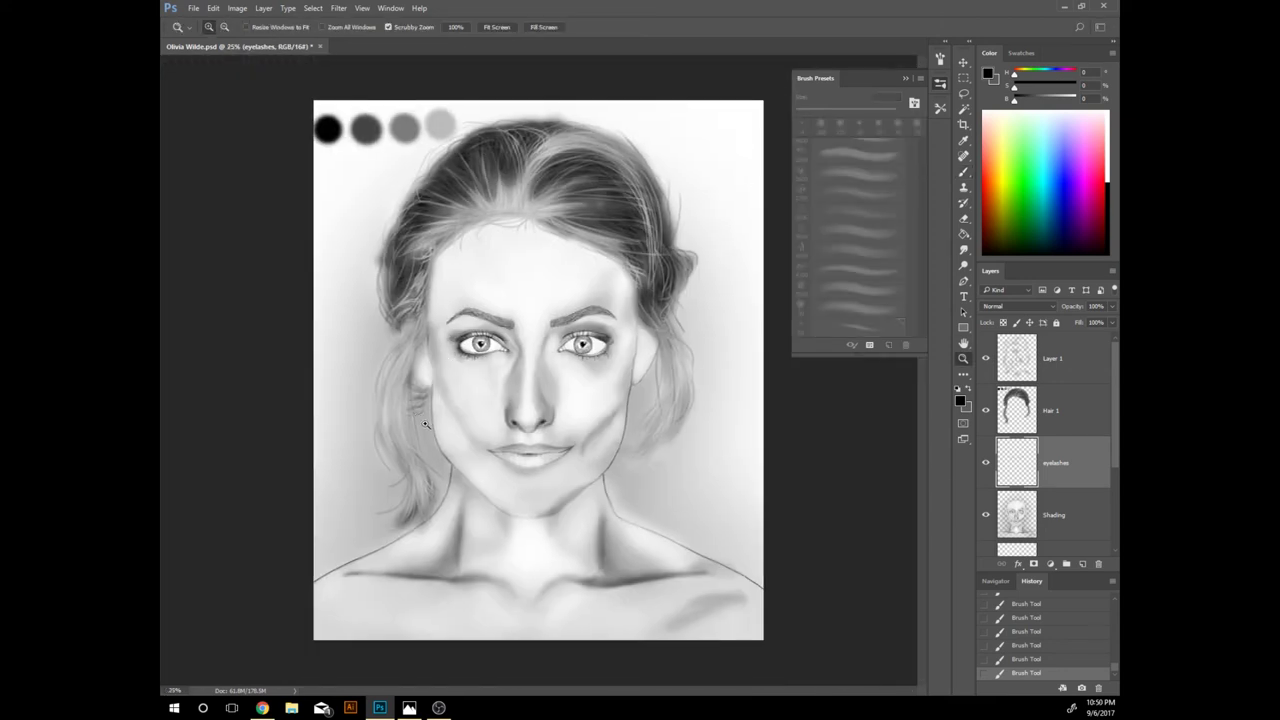
key(b)
key(x)
ctrl+click(521, 213)
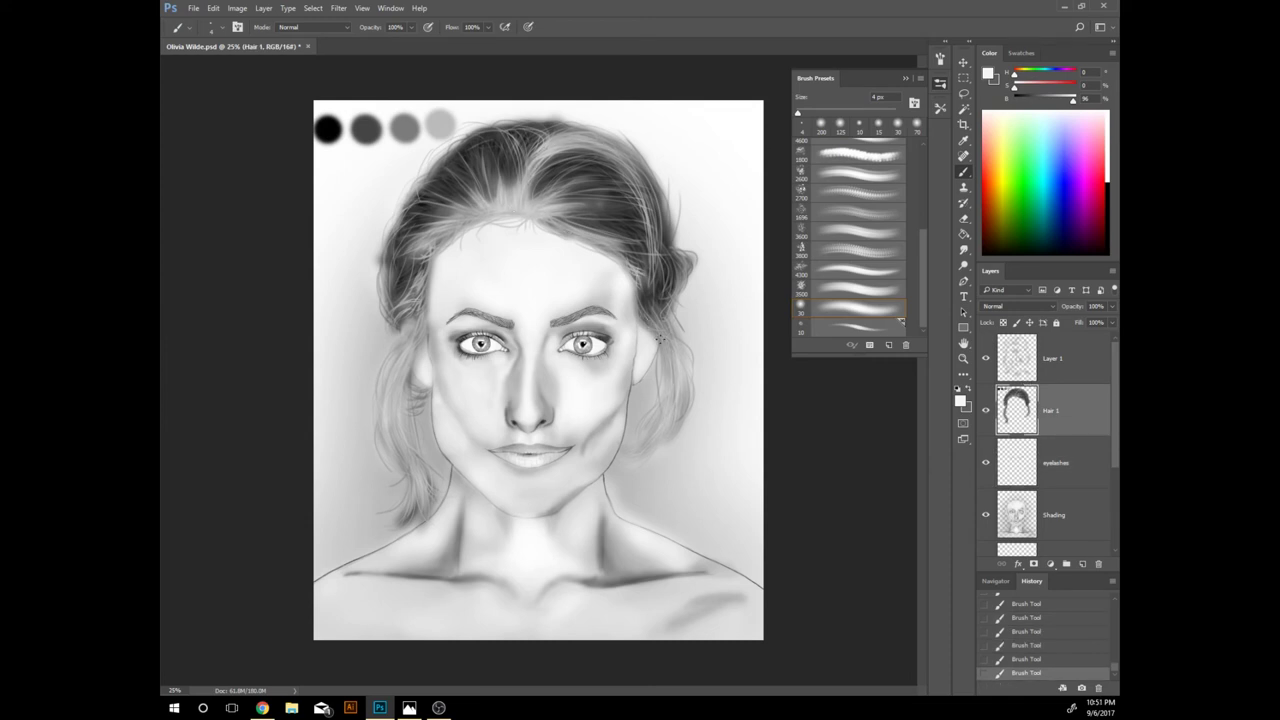
drag(416, 290, 402, 316)
drag(638, 232, 570, 210)
key(ctrl+z)
key(ctrl+z)
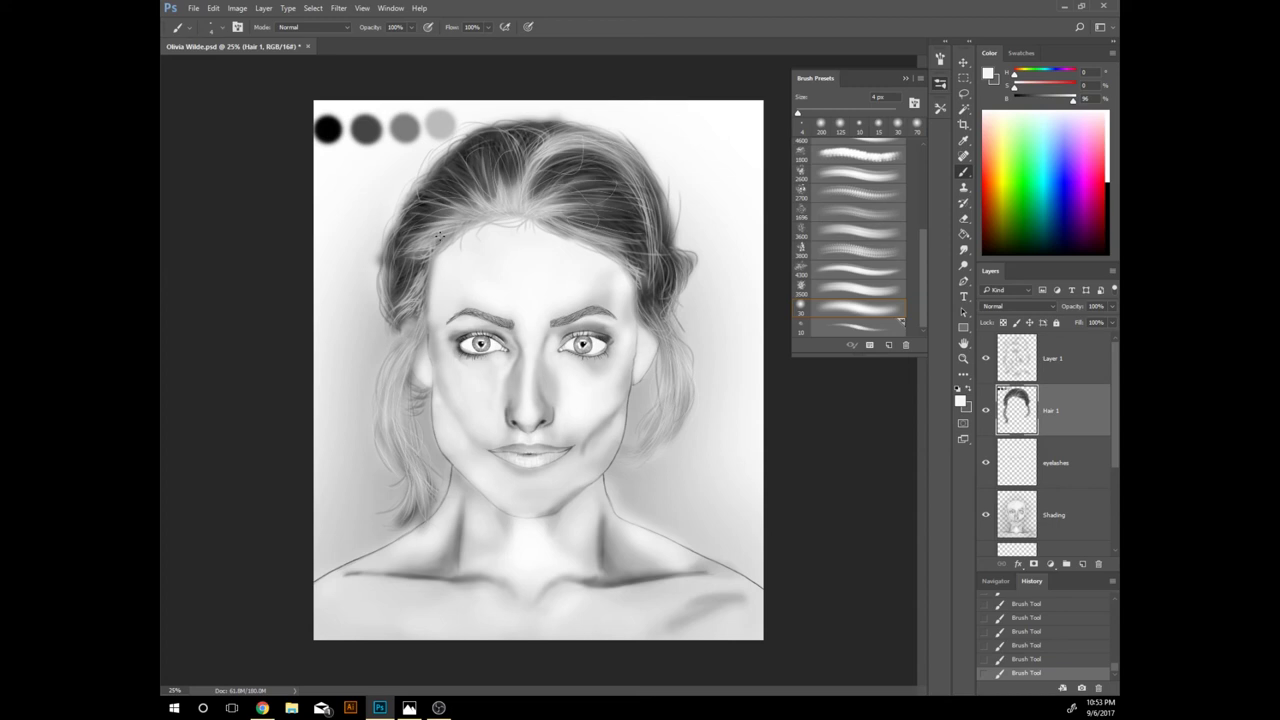
key(ctrl+z)
key(ctrl+z)
Step: Erase the grey test swatches and paint the background soft grey with a 1000 px brush
key(e)
drag(322, 128, 445, 122)
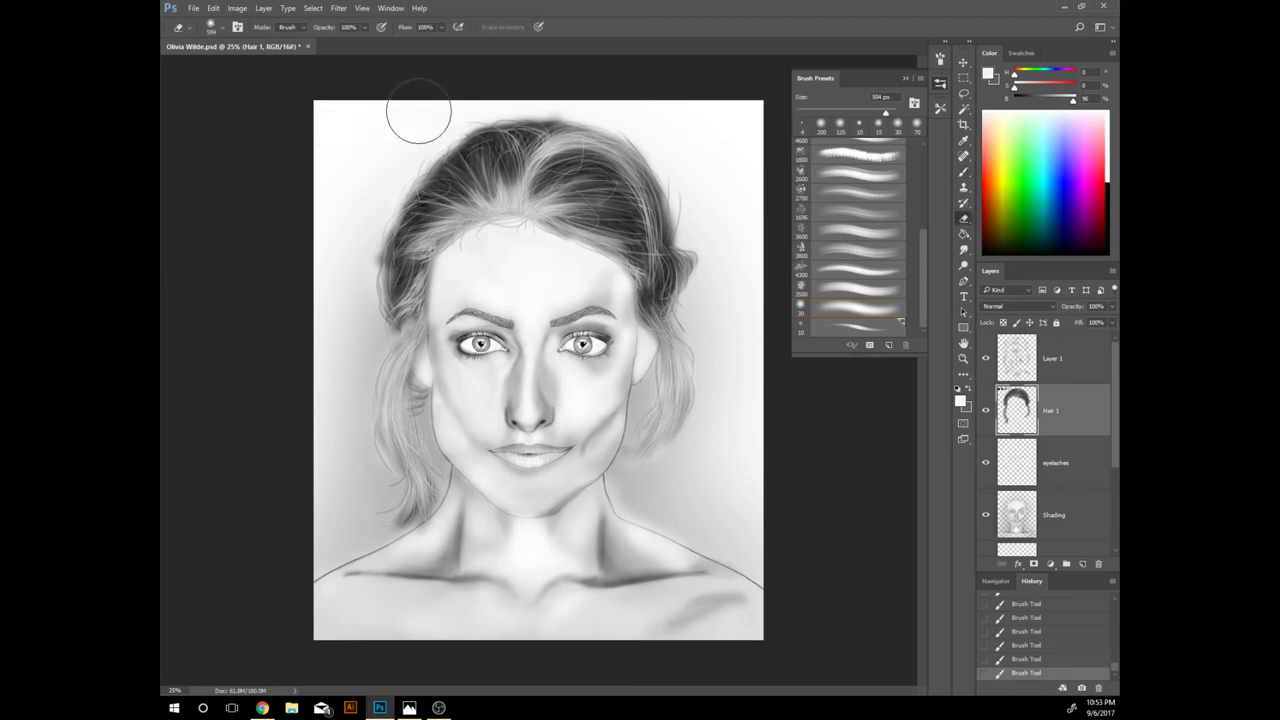
scroll(1109, 541, down, 3)
click(1100, 538)
key(b)
mouse_move(686, 503)
mouse_down()
mouse_move(300, 122)
mouse_move(700, 528)
mouse_move(757, 514)
mouse_move(706, 71)
mouse_move(312, 552)
mouse_up()
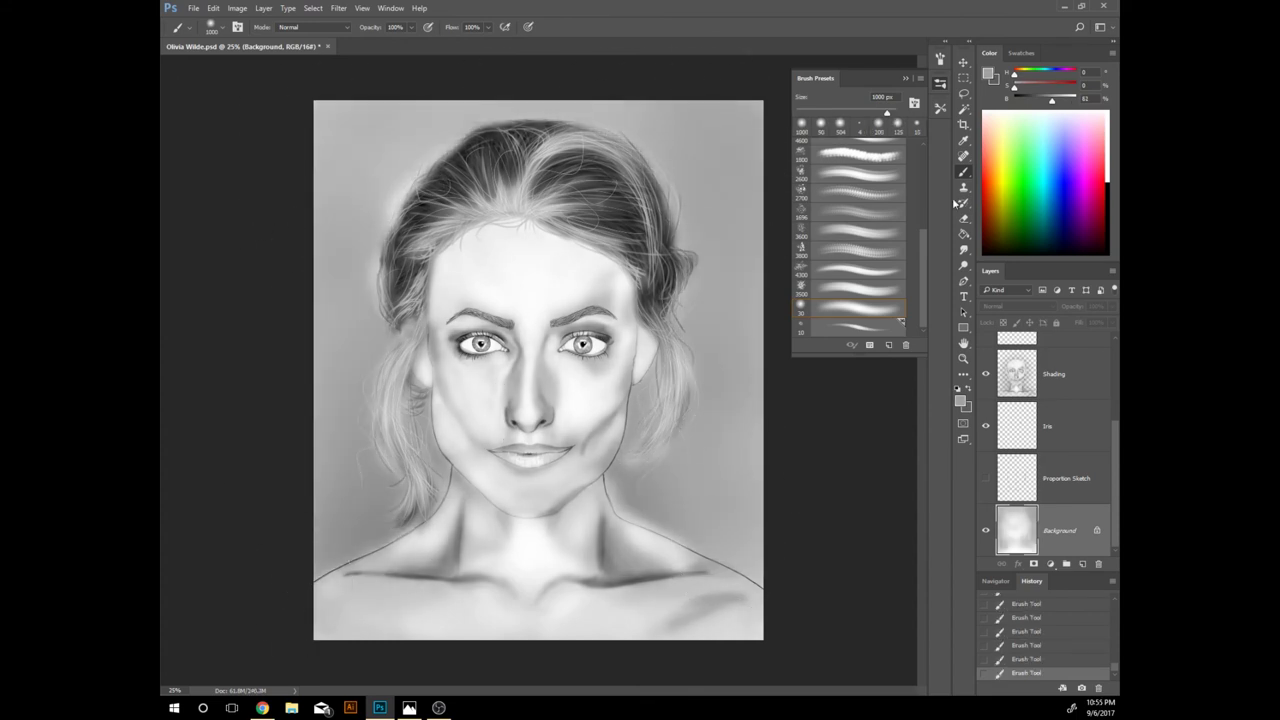
Step: Brighten beside the neck on the dodge layer, then shade right of the neck on Hair 1
key(alt+bracketright)
key(alt+bracketright)
key(alt+bracketright)
key(bracketleft)
key(bracketleft)
key(bracketleft)
key(alt+bracketright)
key(alt+bracketright)
key(alt+bracketright)
mouse_move(625, 513)
mouse_down()
mouse_move(663, 528)
mouse_move(714, 520)
mouse_move(660, 520)
mouse_up()
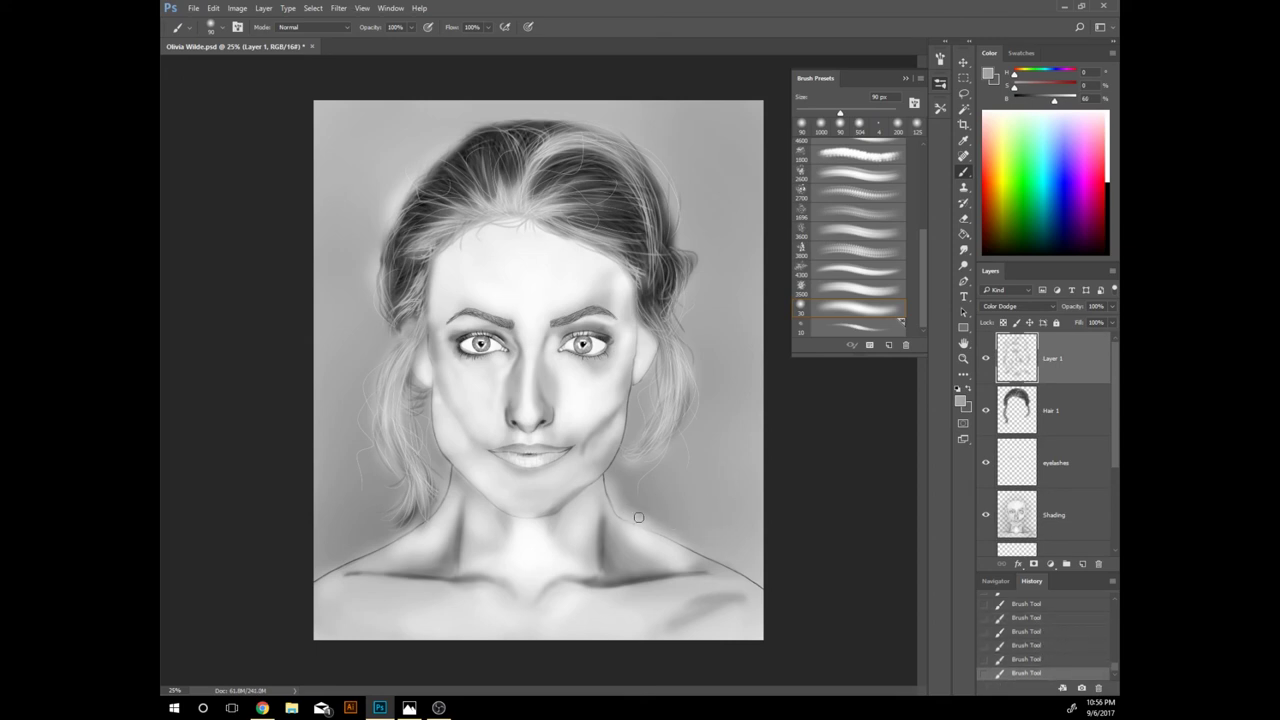
key(alt+bracketleft)
key(bracketleft)
key(bracketleft)
key(bracketleft)
drag(700, 560, 729, 514)
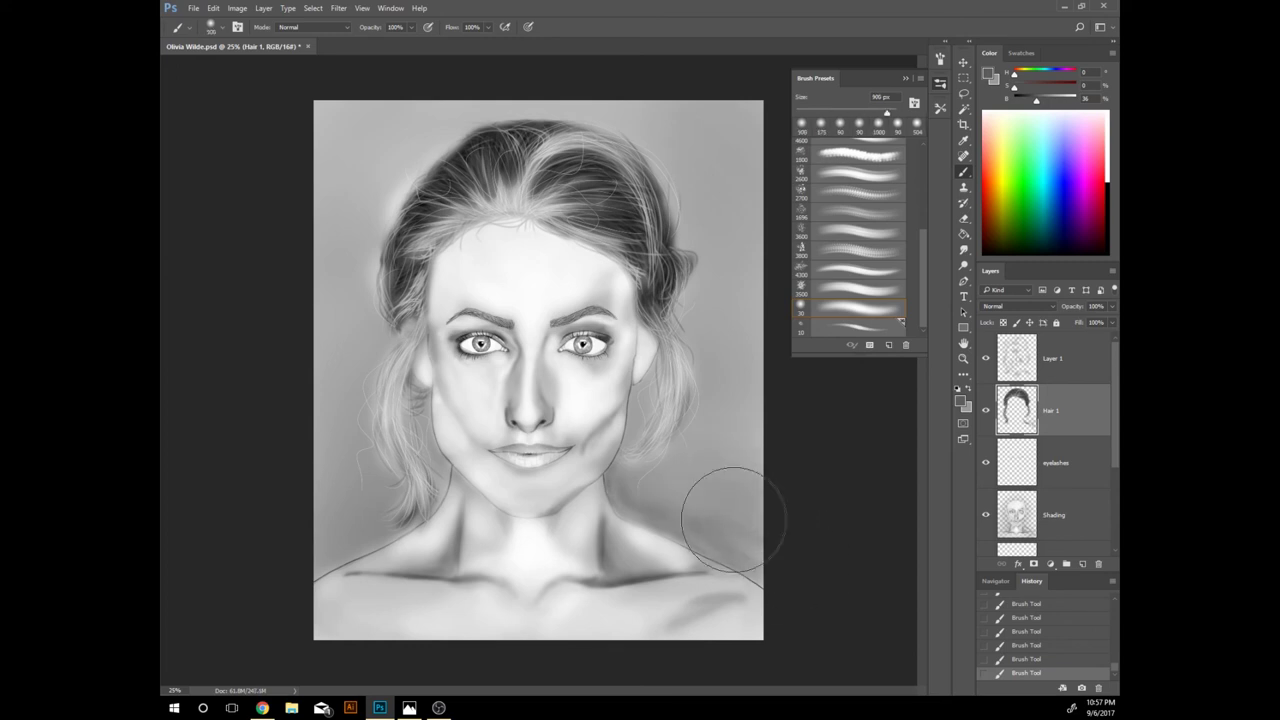
Step: Pick a mid grey, set a 400 px brush, and save the portrait
alt+click(320, 520)
key(bracketright)
key(bracketright)
key(bracketright)
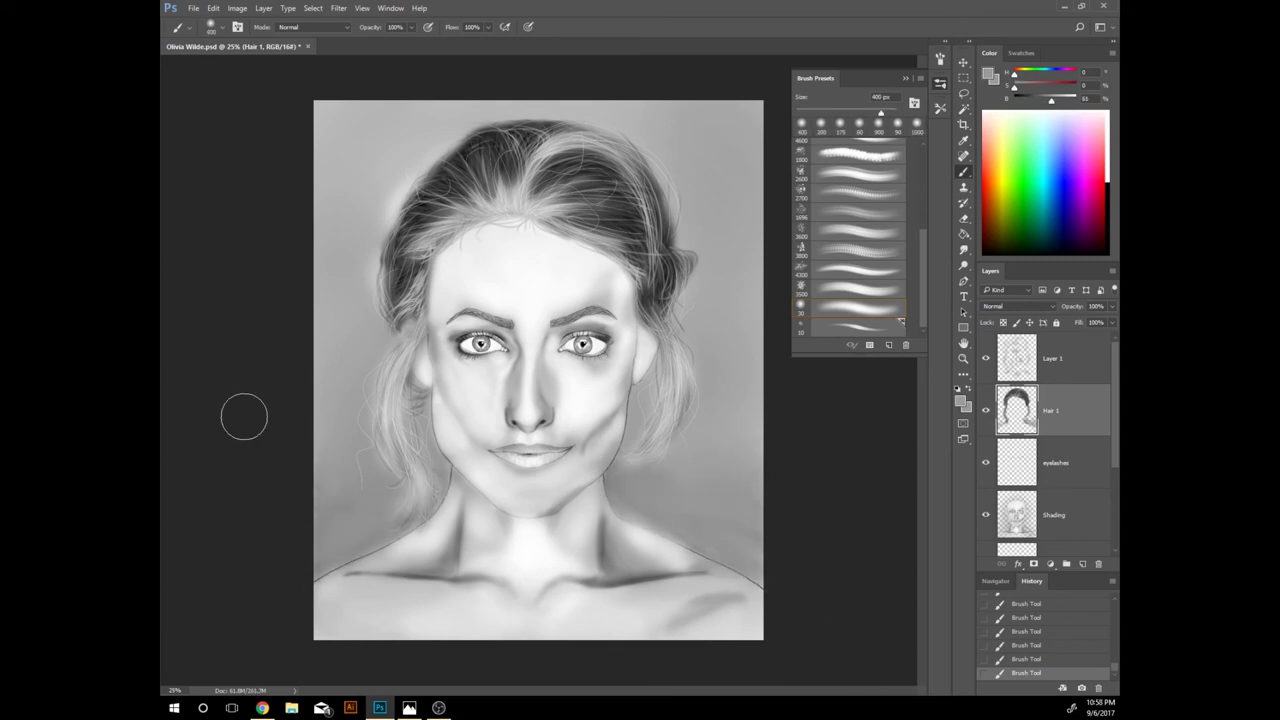
key(ctrl+s)
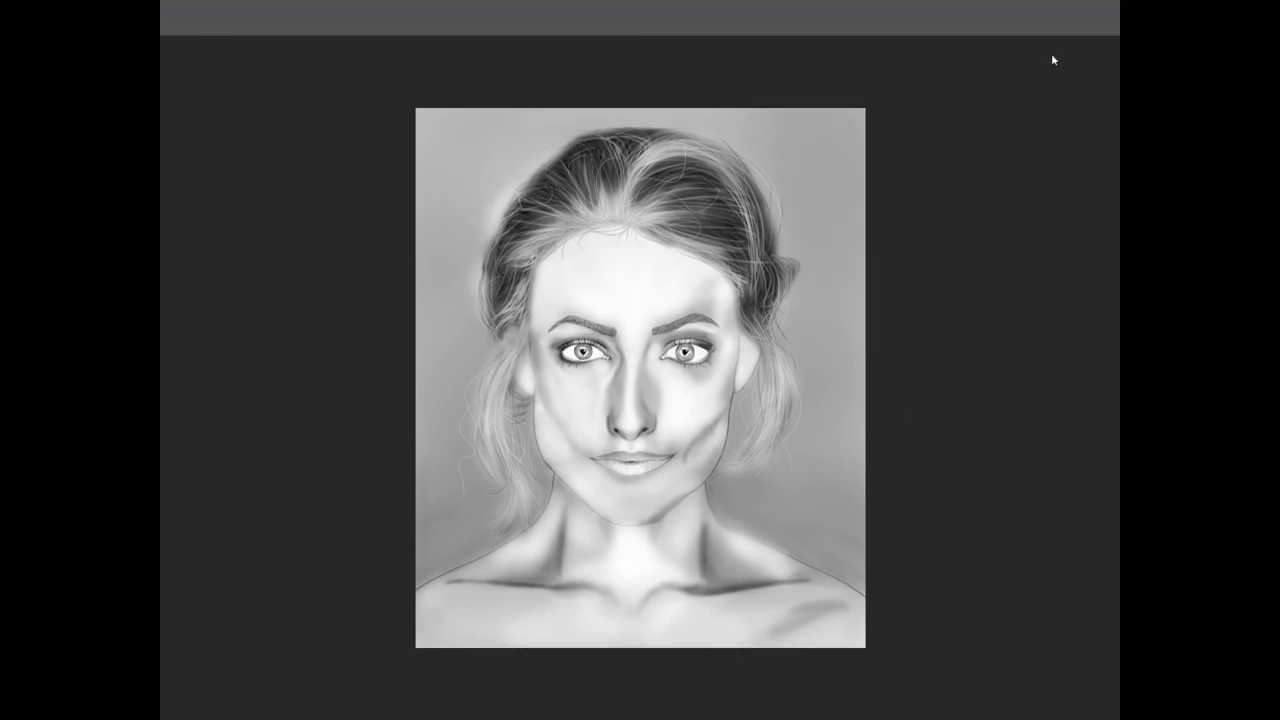